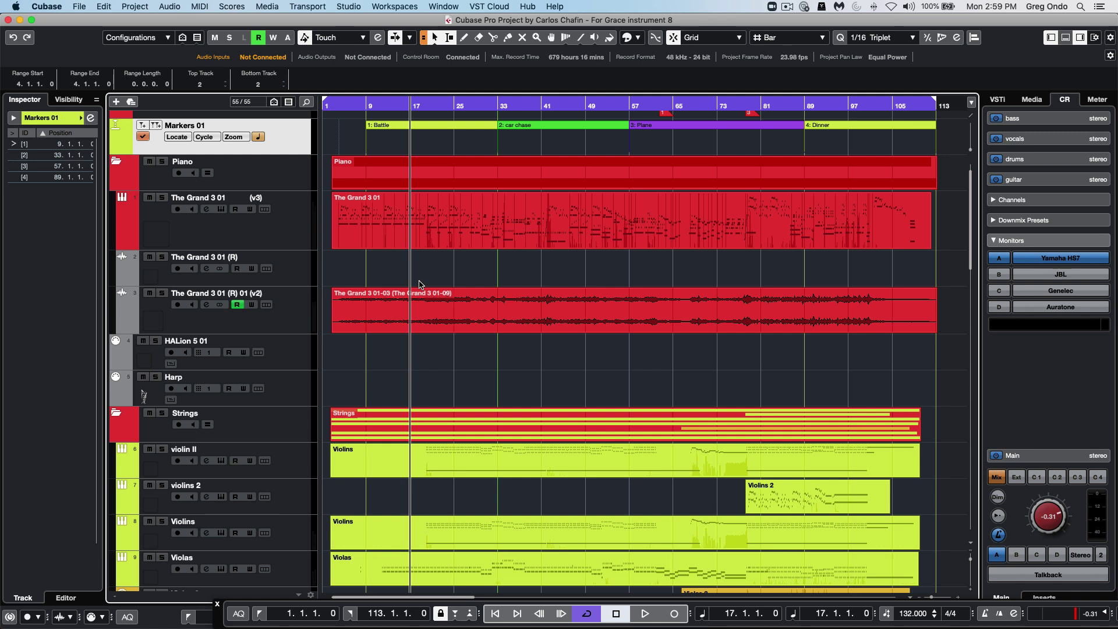
Play the project, select The Grand 3 01 MIDI part and audio event, and stop near bar 24
key(space)
click(453, 238)
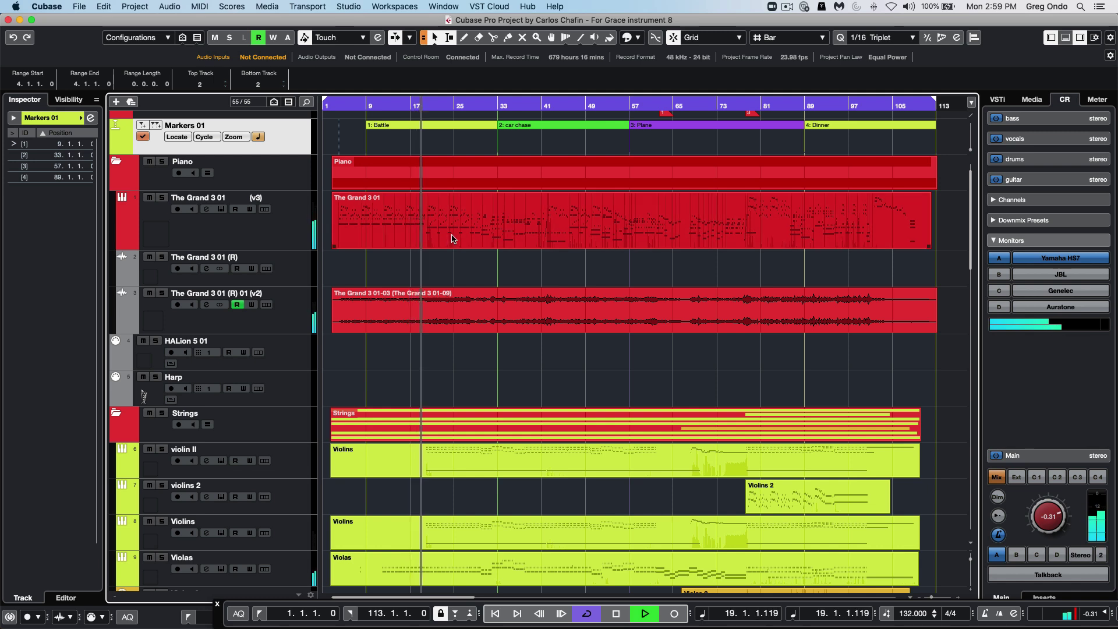
click(470, 324)
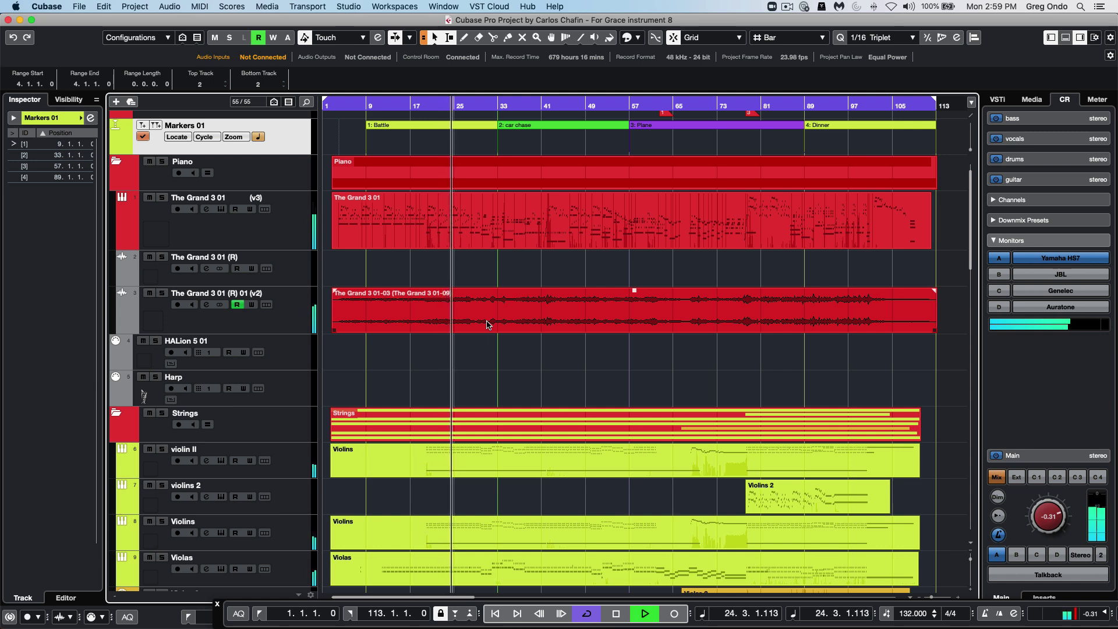
key(space)
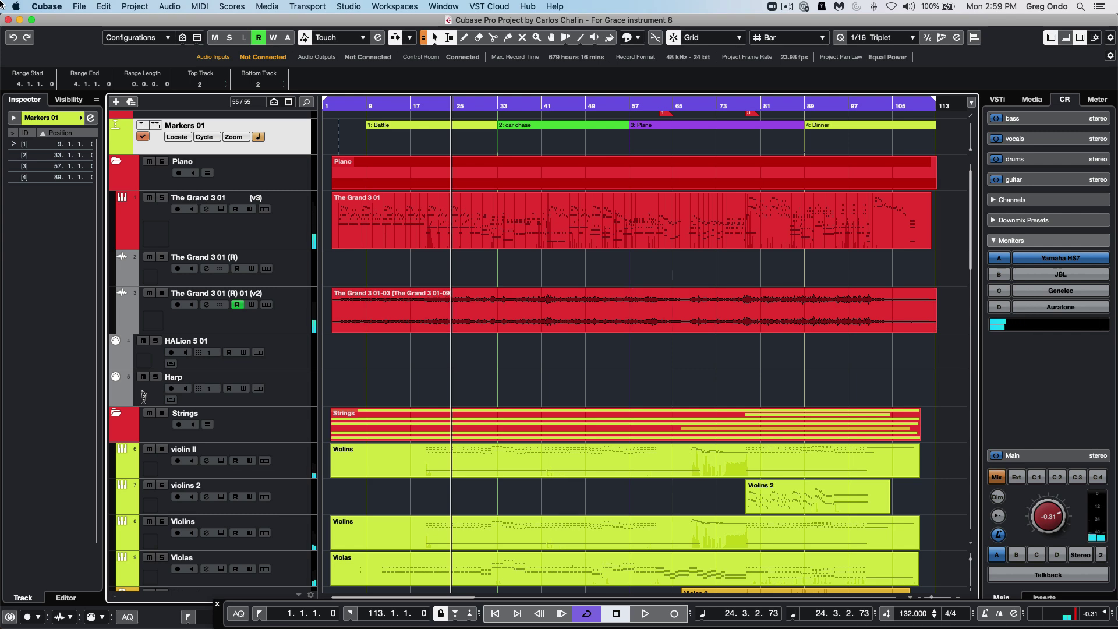
Open File > Export > Audio Mixdown and collapse then re-expand the Export Queue section twice
click(79, 7)
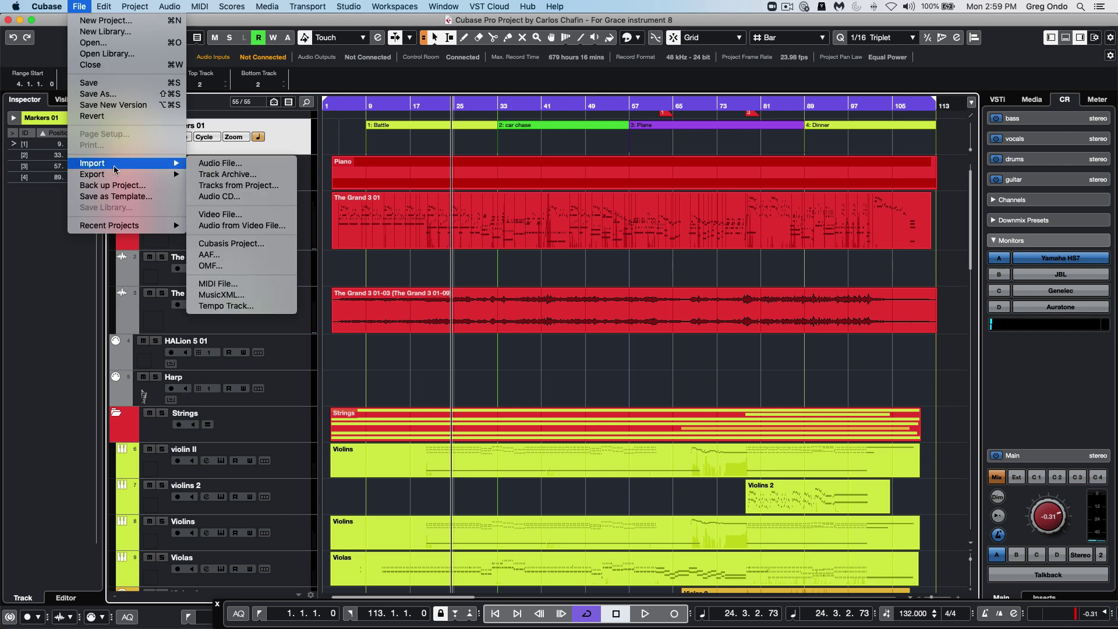
mouse_move(117, 174)
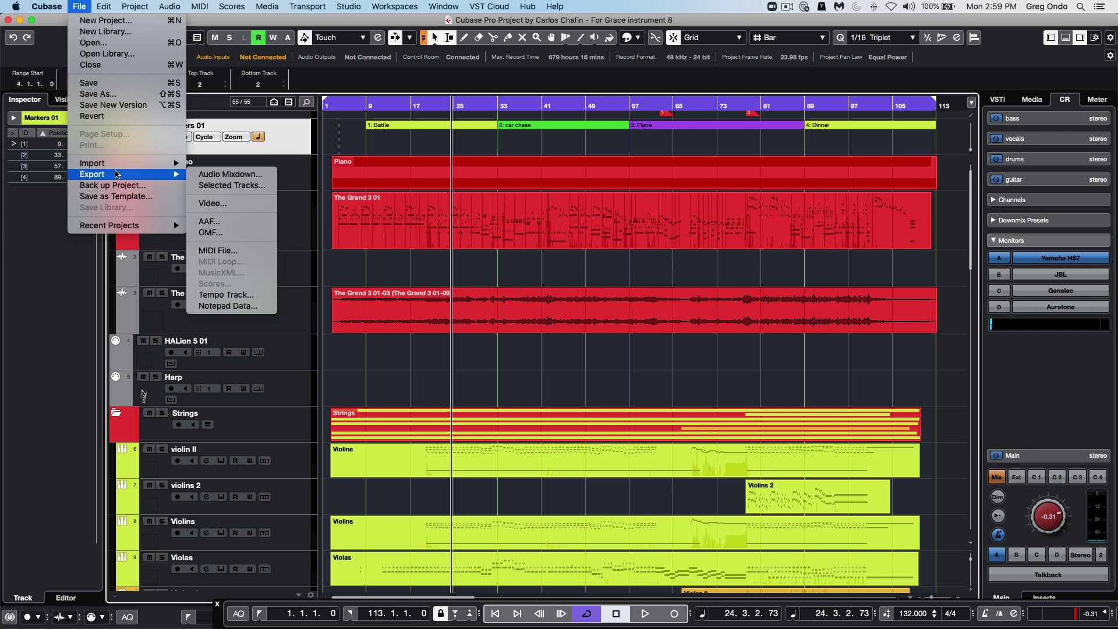
click(212, 175)
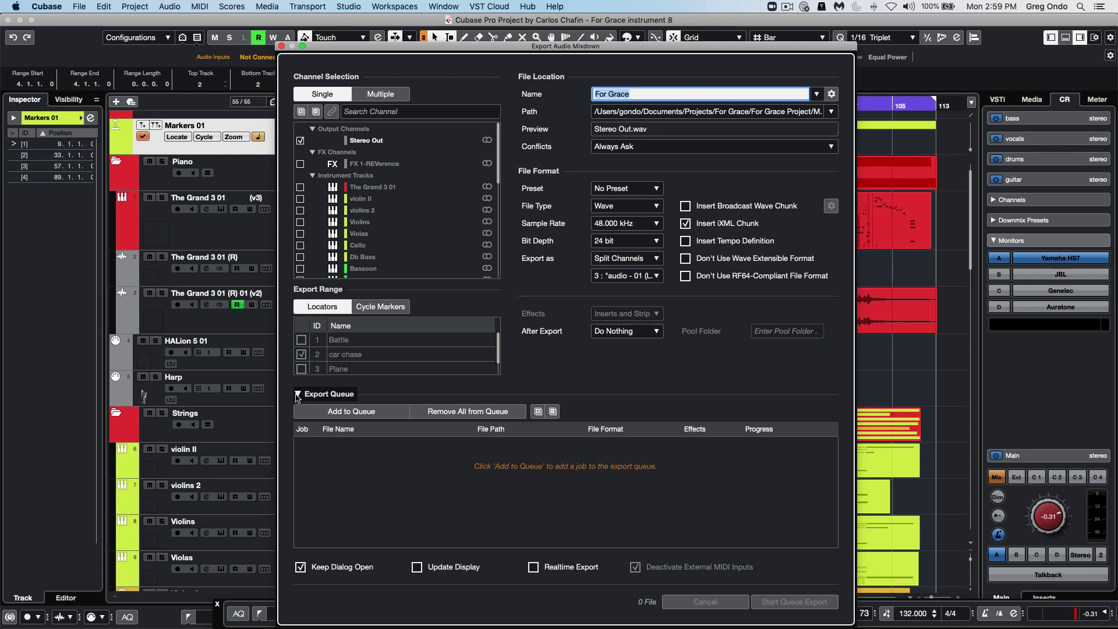
click(298, 395)
click(299, 542)
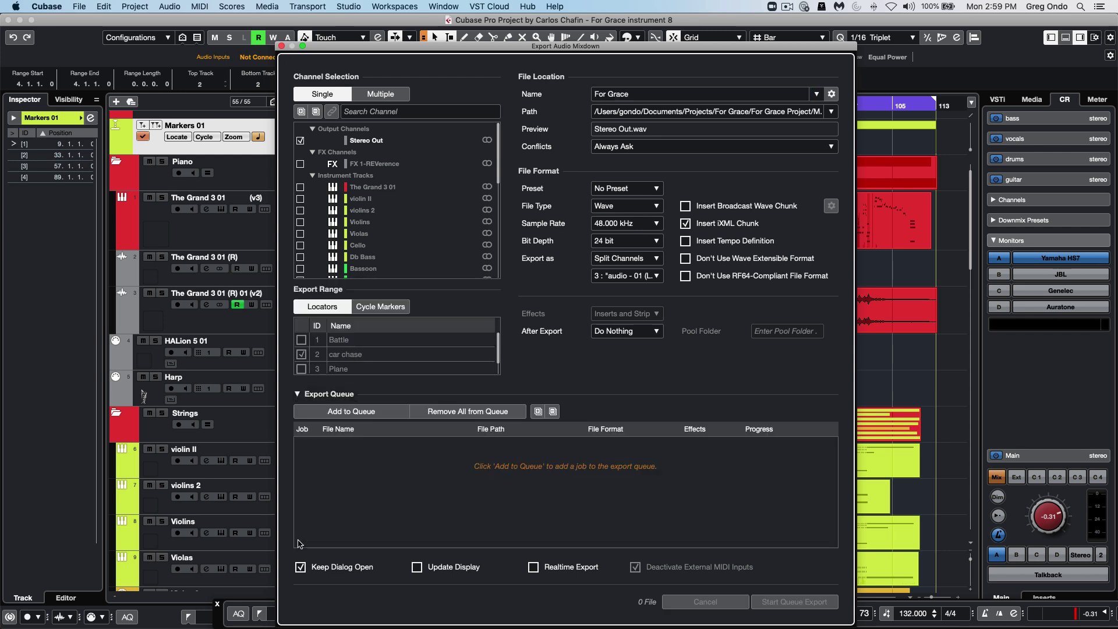
click(297, 394)
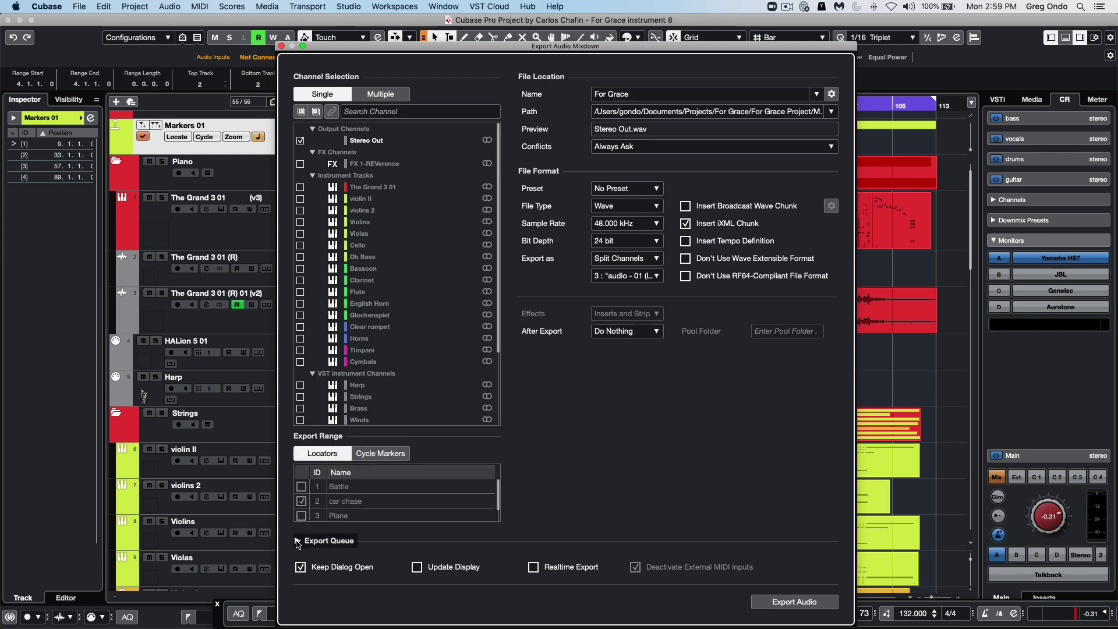
click(297, 541)
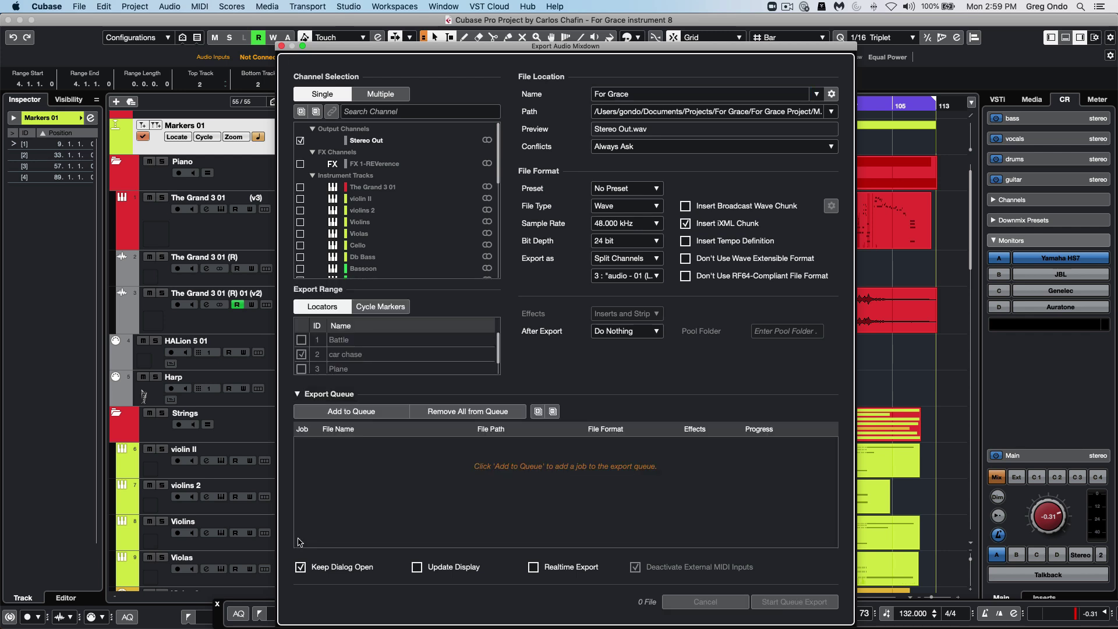
Queue Stereo Out as a 320 kB/s MP3 job, then glance at the export preset list
click(639, 205)
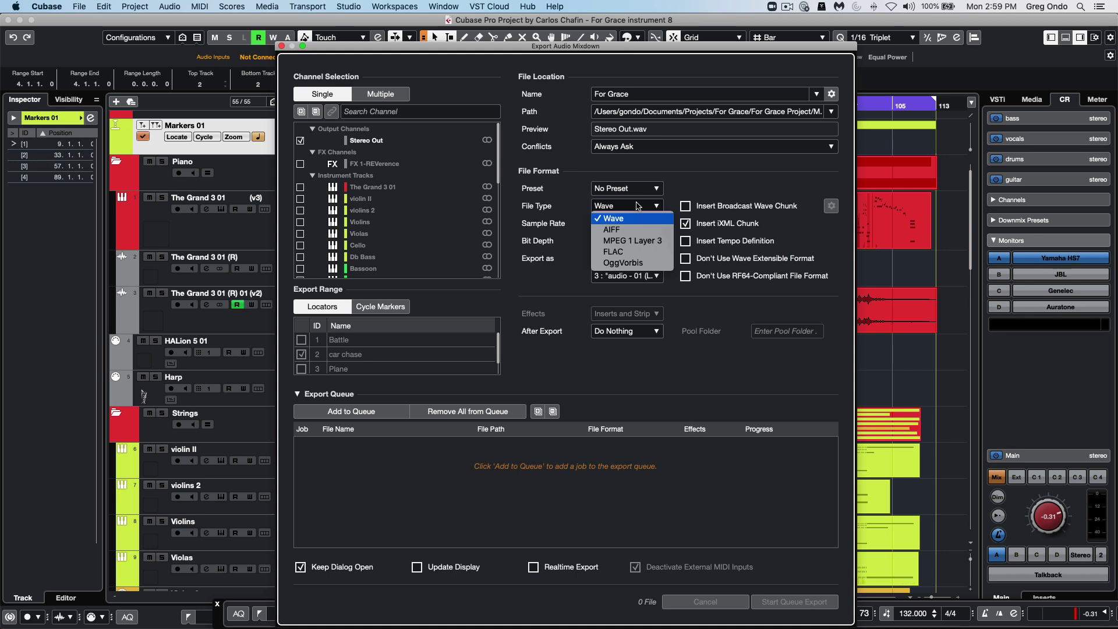
click(645, 242)
click(621, 242)
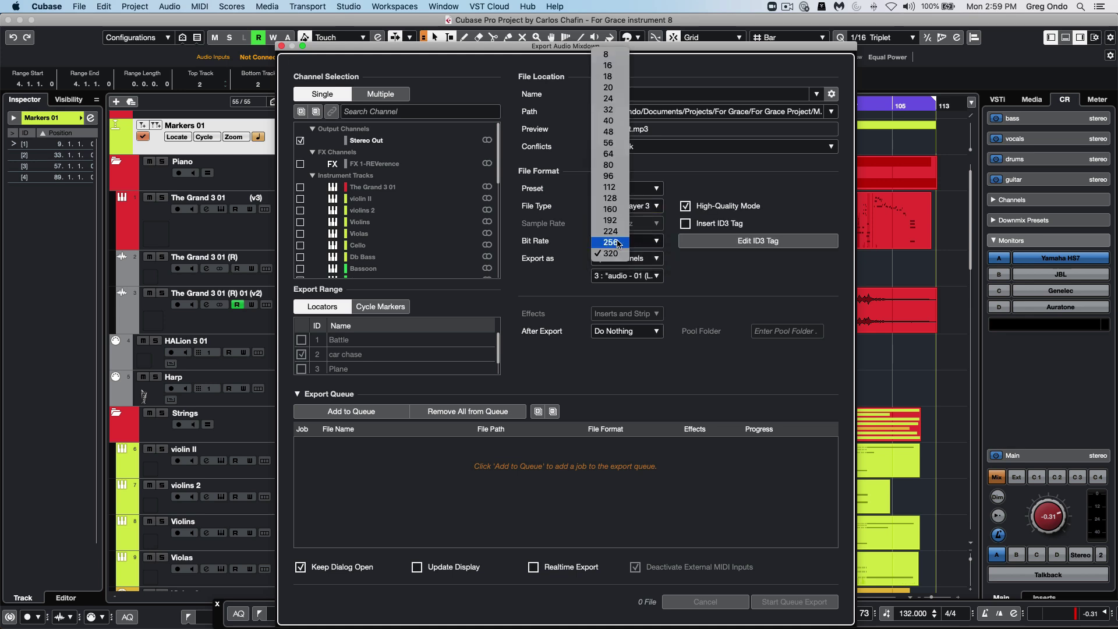
click(612, 254)
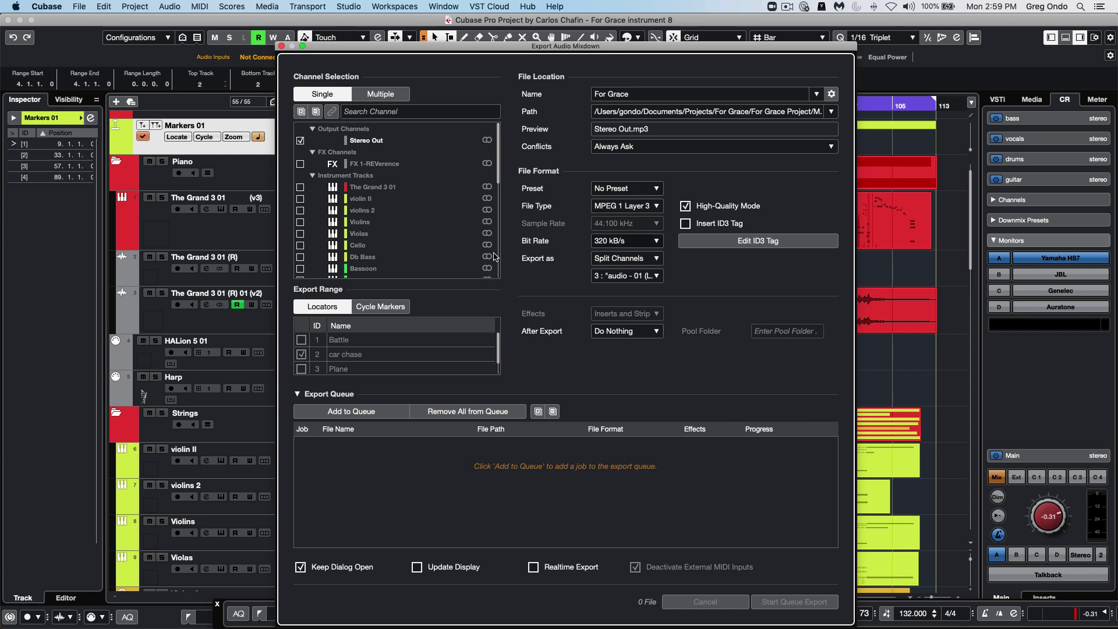
click(344, 411)
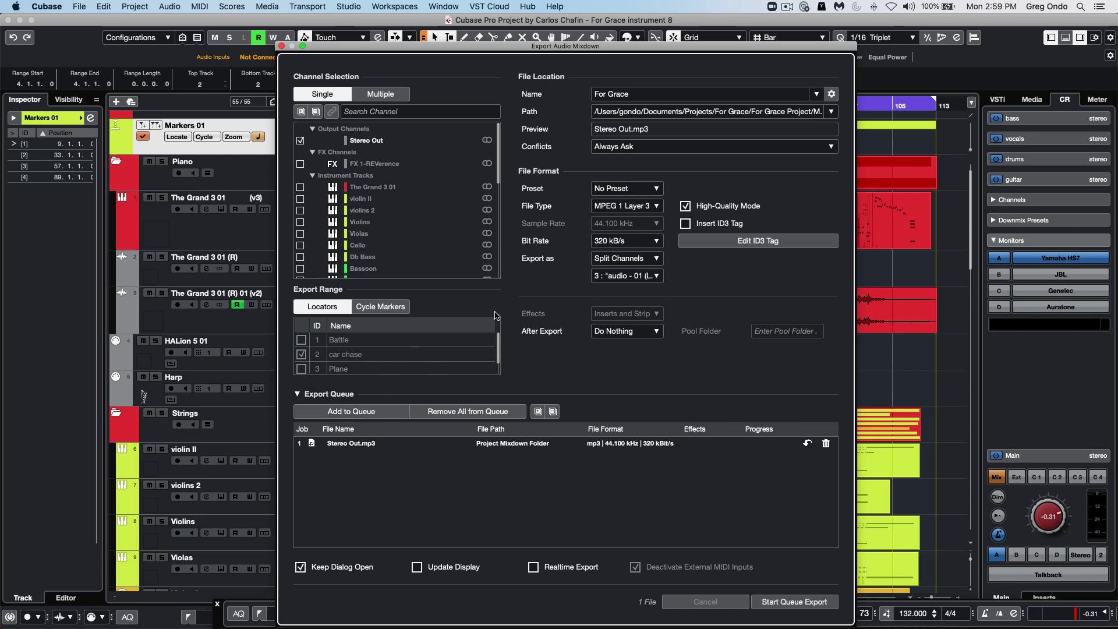
click(648, 189)
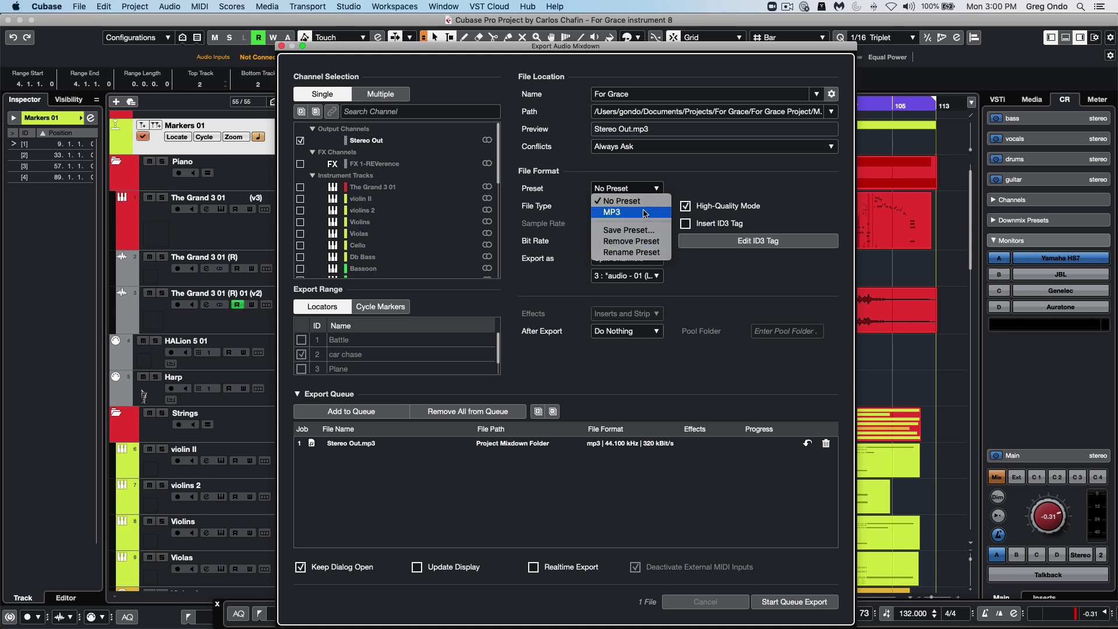
click(685, 188)
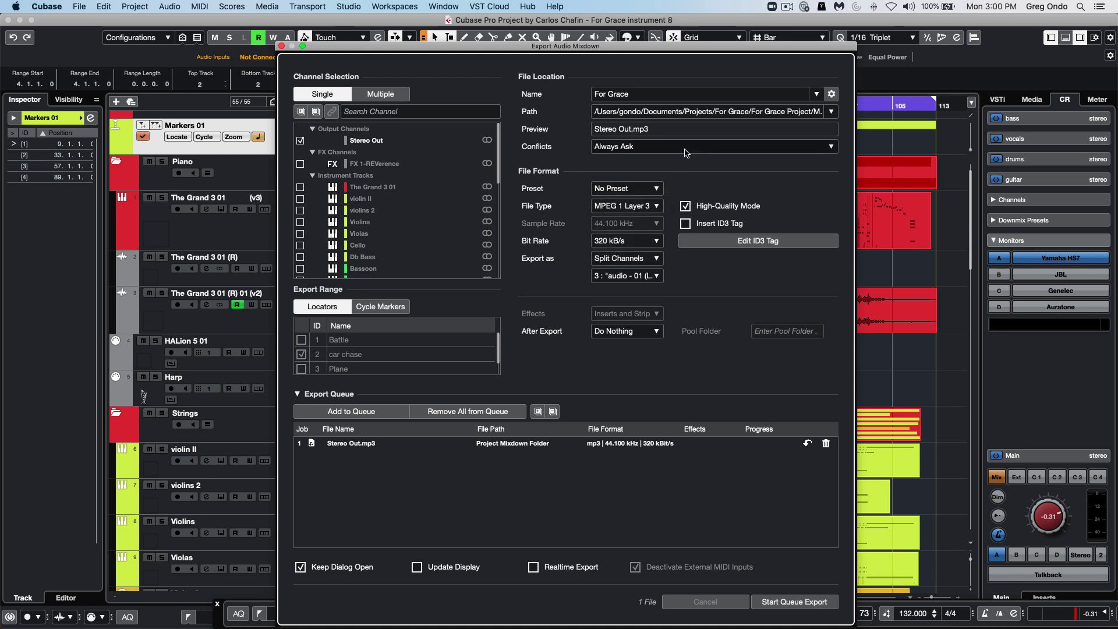
Queue Stereo Out as an interleaved Wave file at 44.100 kHz, 16 bit
click(649, 206)
click(645, 196)
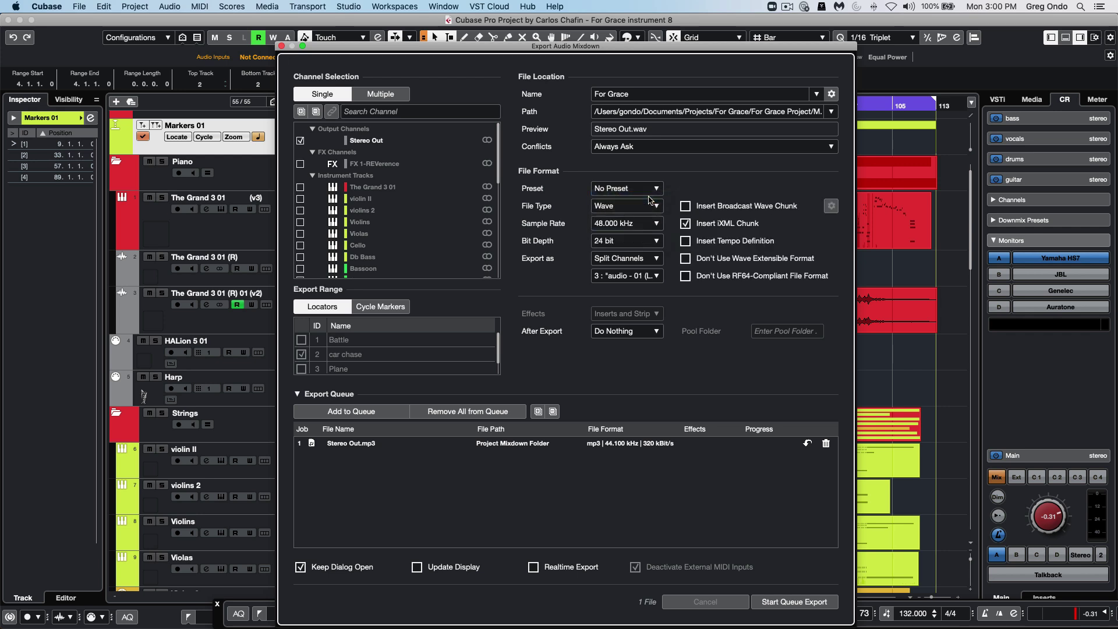
click(641, 246)
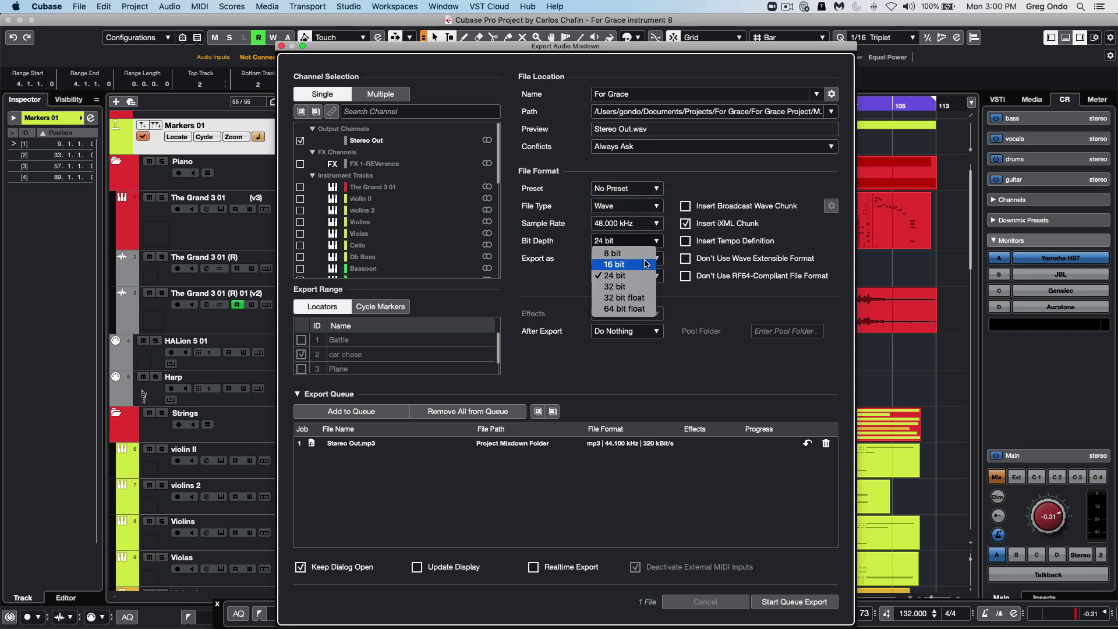
click(646, 264)
click(633, 227)
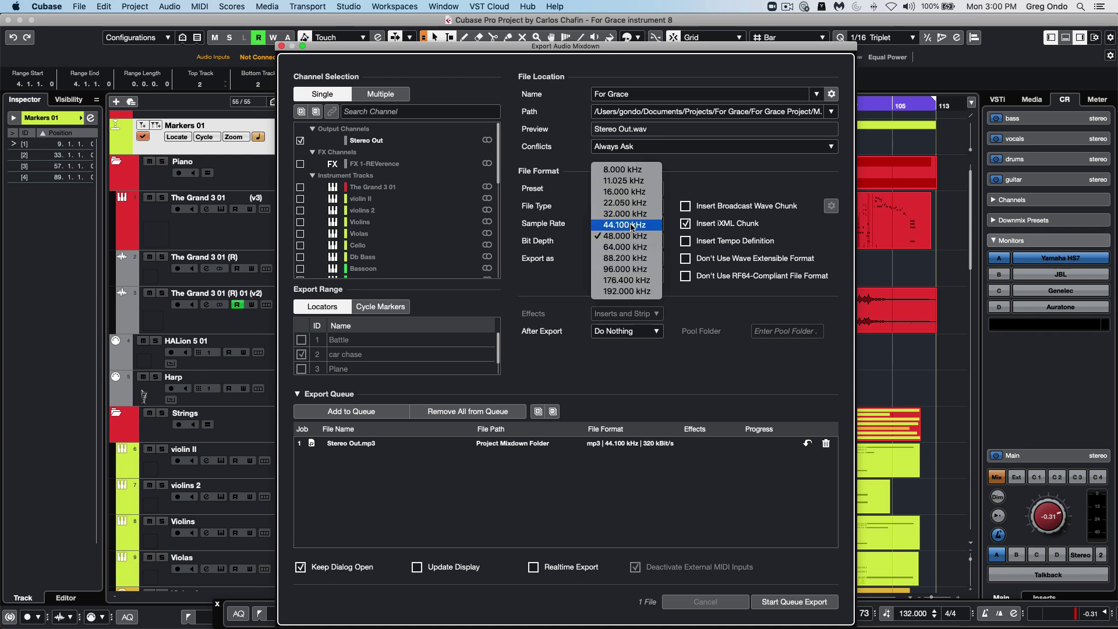
click(634, 225)
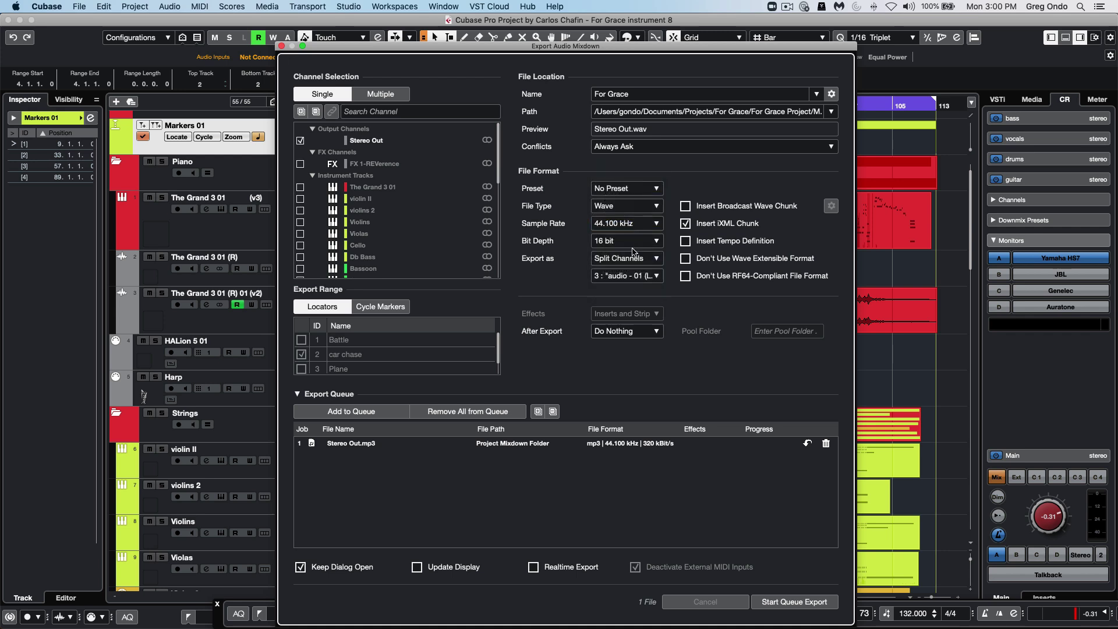
click(629, 258)
click(631, 260)
click(374, 412)
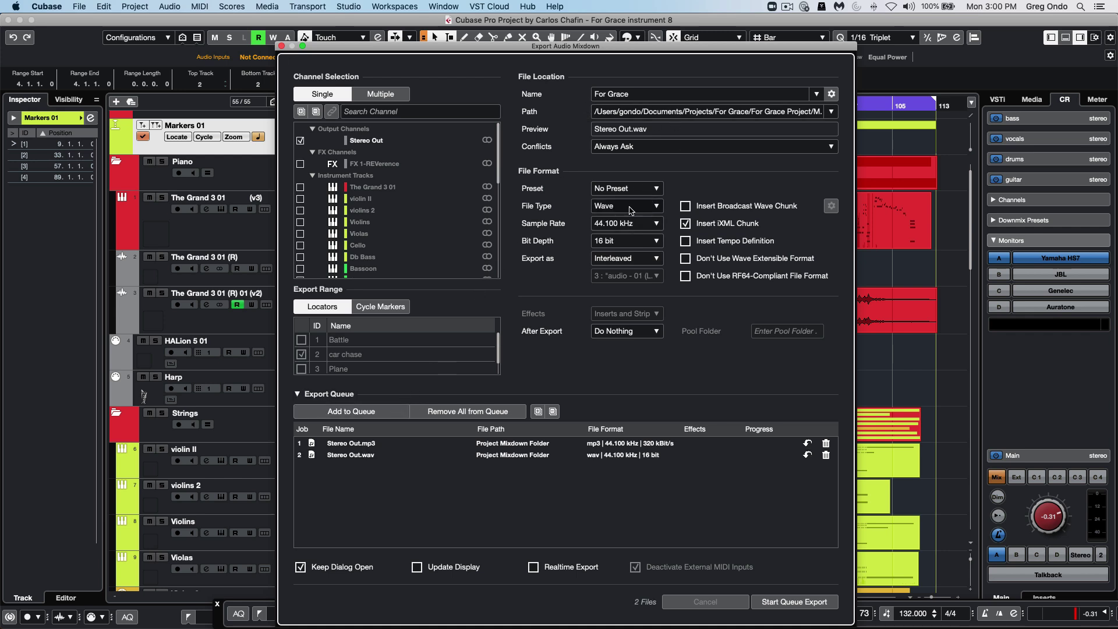
Queue another Stereo Out Wave job at 48.000 kHz, 24 bit, and move the dialog aside
click(635, 224)
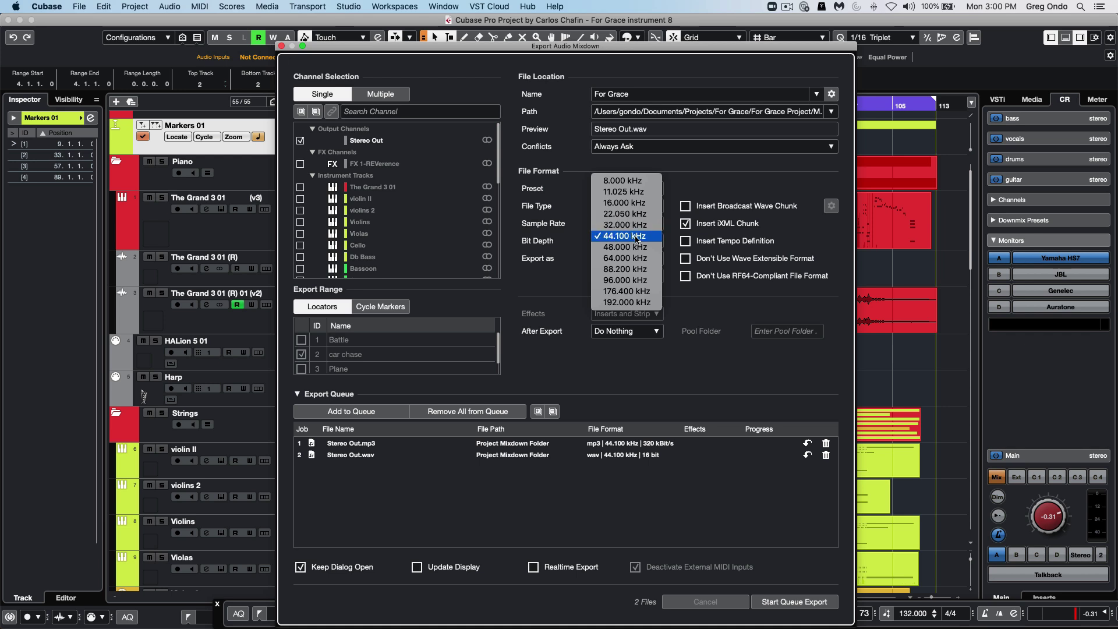
click(632, 247)
click(633, 242)
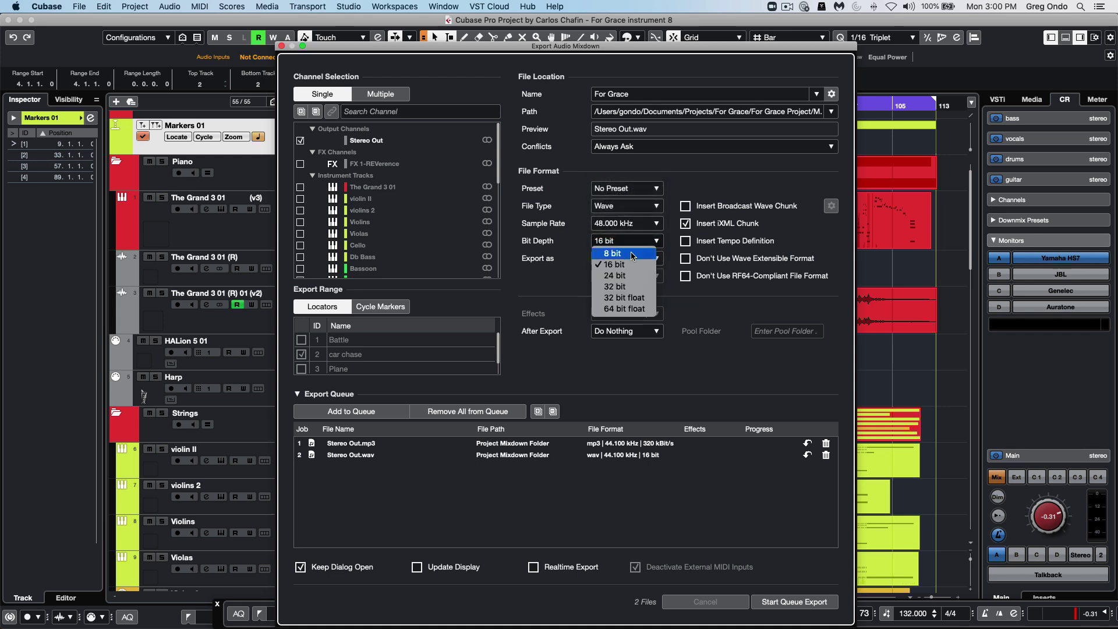
click(629, 268)
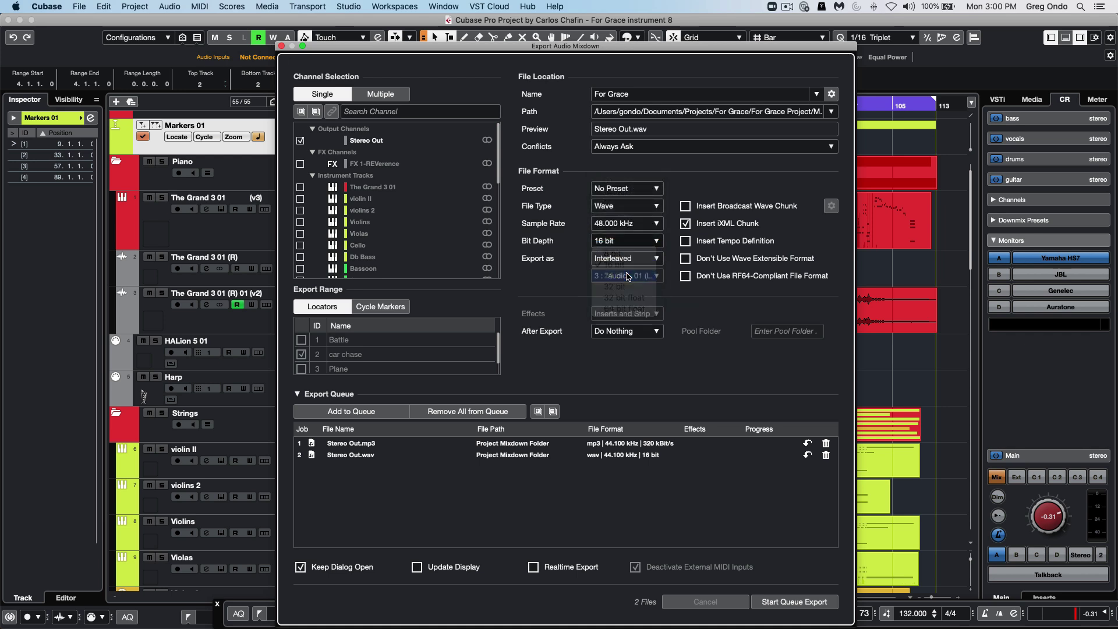
click(331, 412)
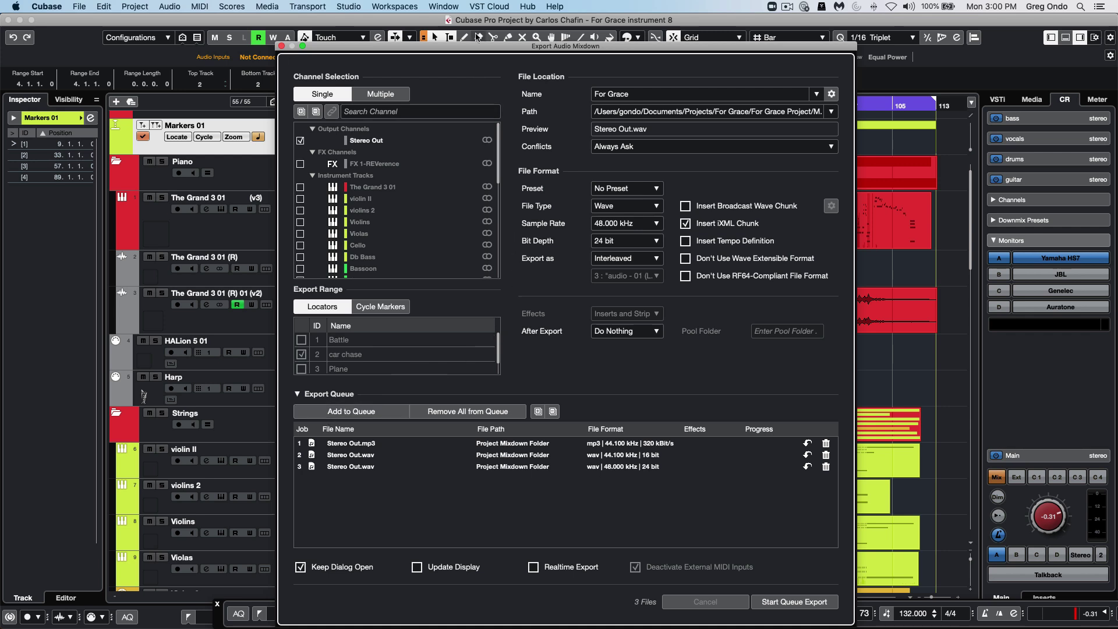
drag(477, 47, 416, 201)
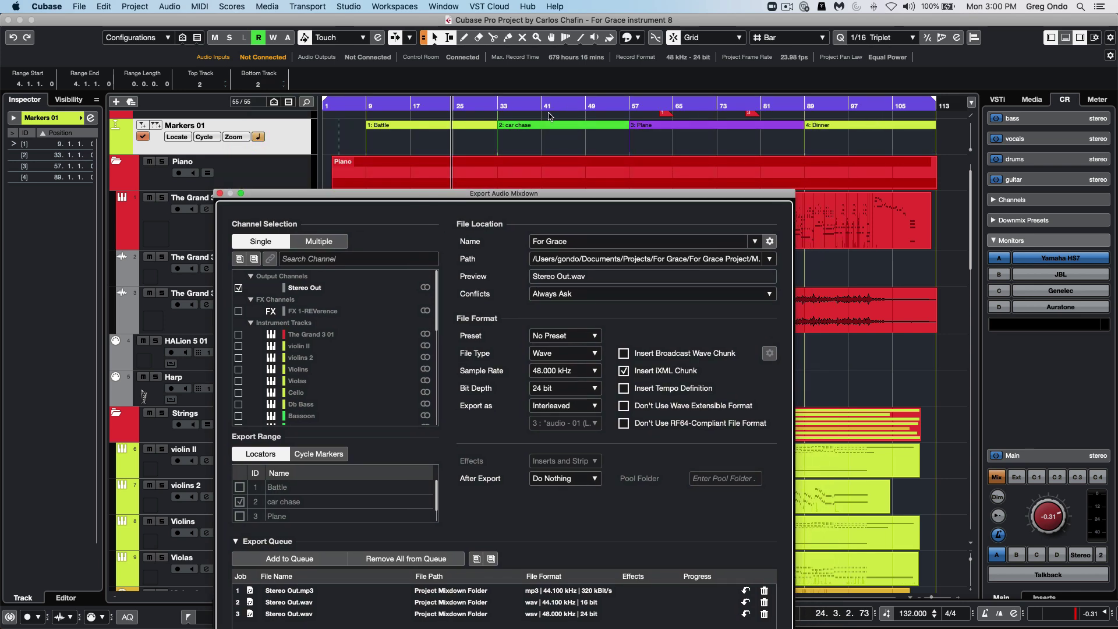
Queue the 'car chase' cycle-marker range as a 48 kHz 24-bit Wave, then revert the range to Locators
click(718, 131)
click(556, 134)
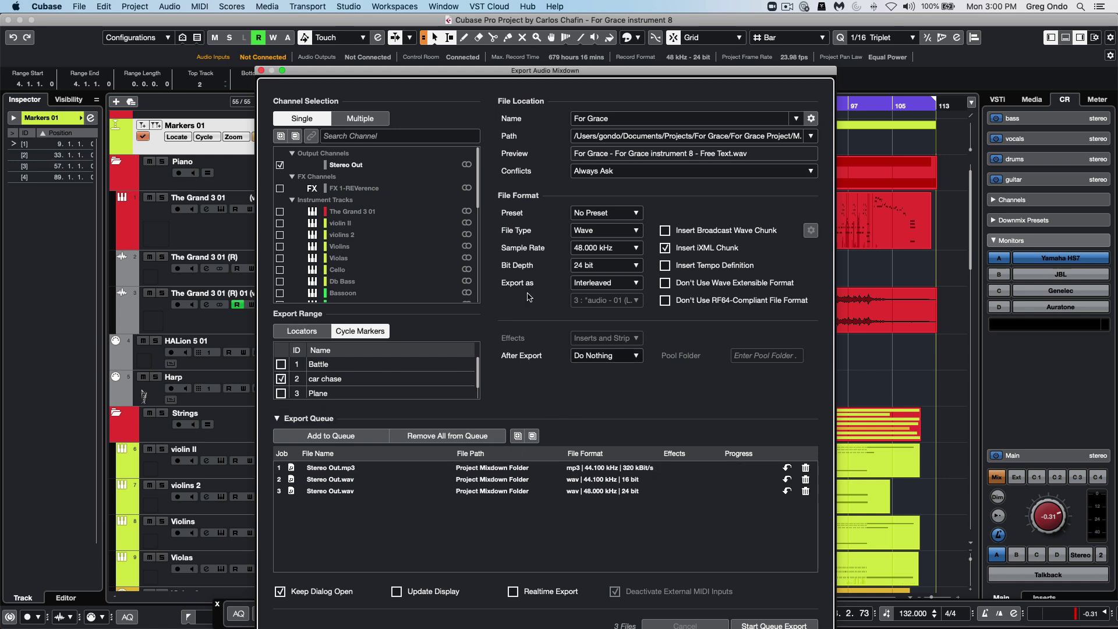
click(311, 439)
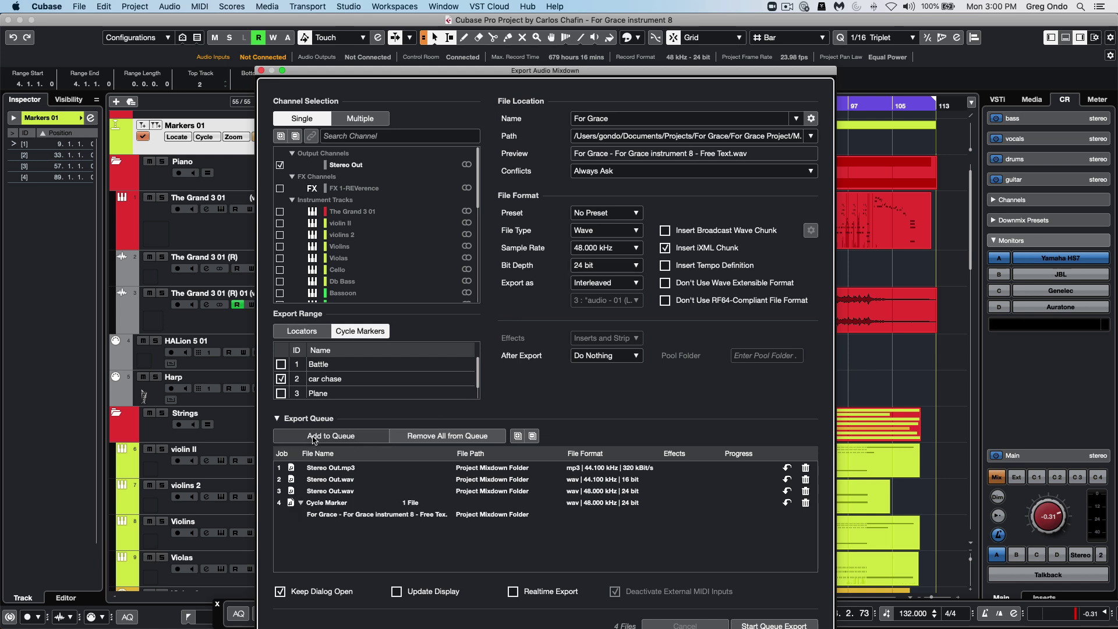
click(302, 334)
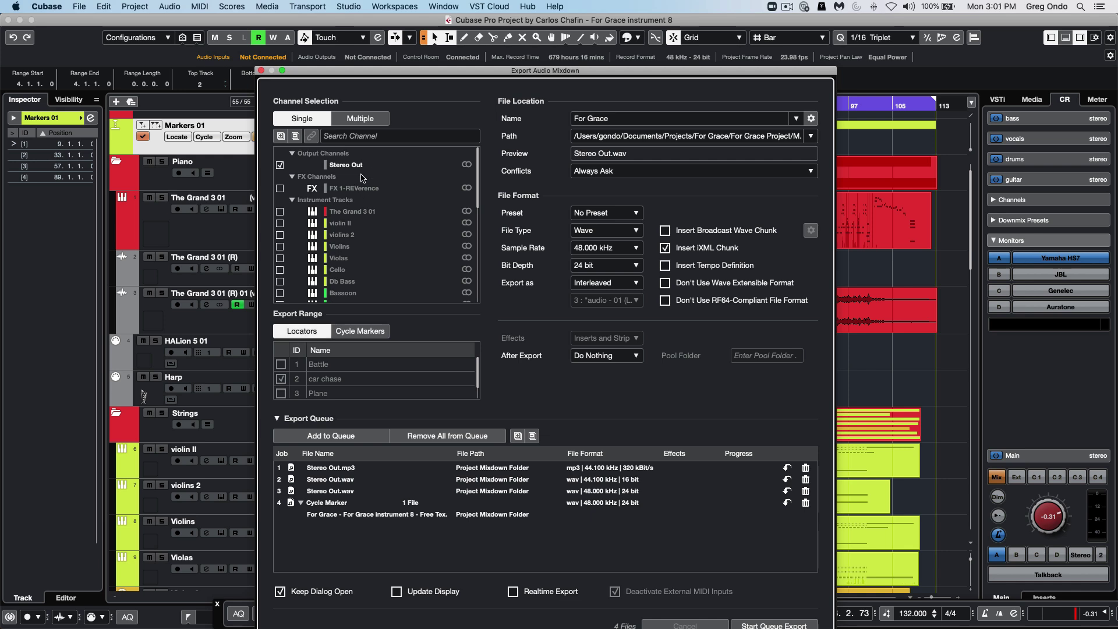
Switch to Multiple channel selection, tick output, FX, instrument, VST instrument and audio groups, and expand all
click(360, 119)
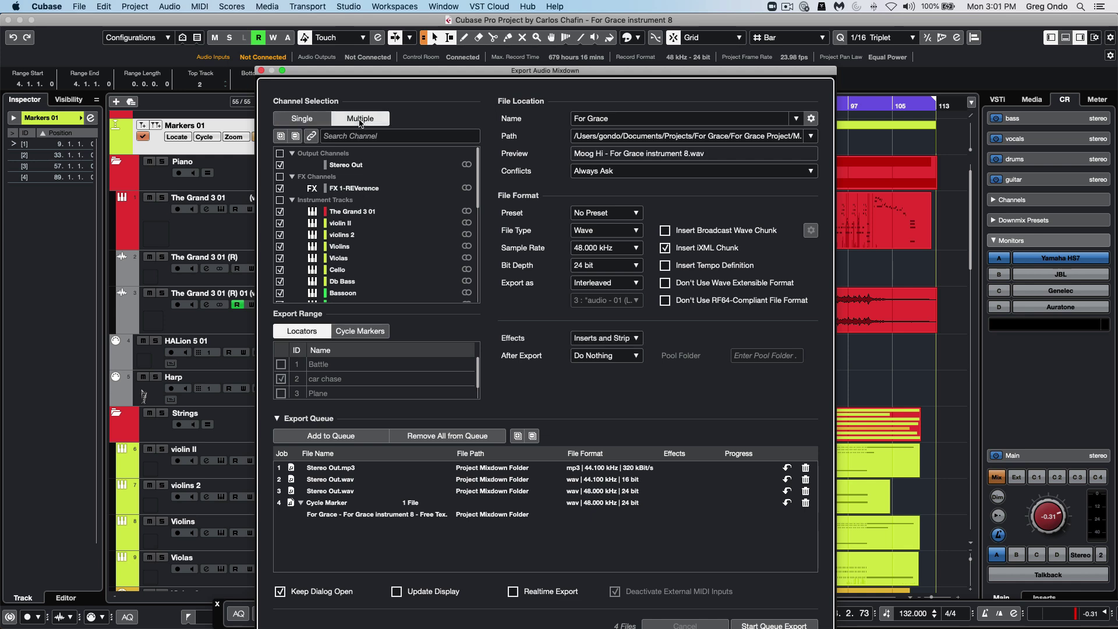
click(295, 135)
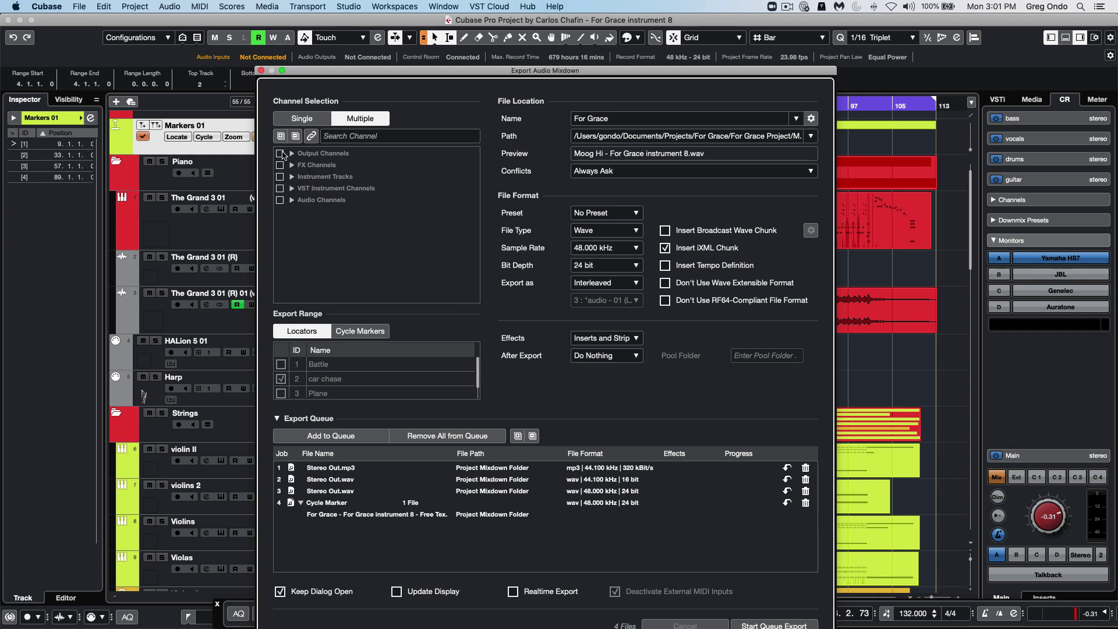
click(280, 153)
click(280, 165)
click(281, 177)
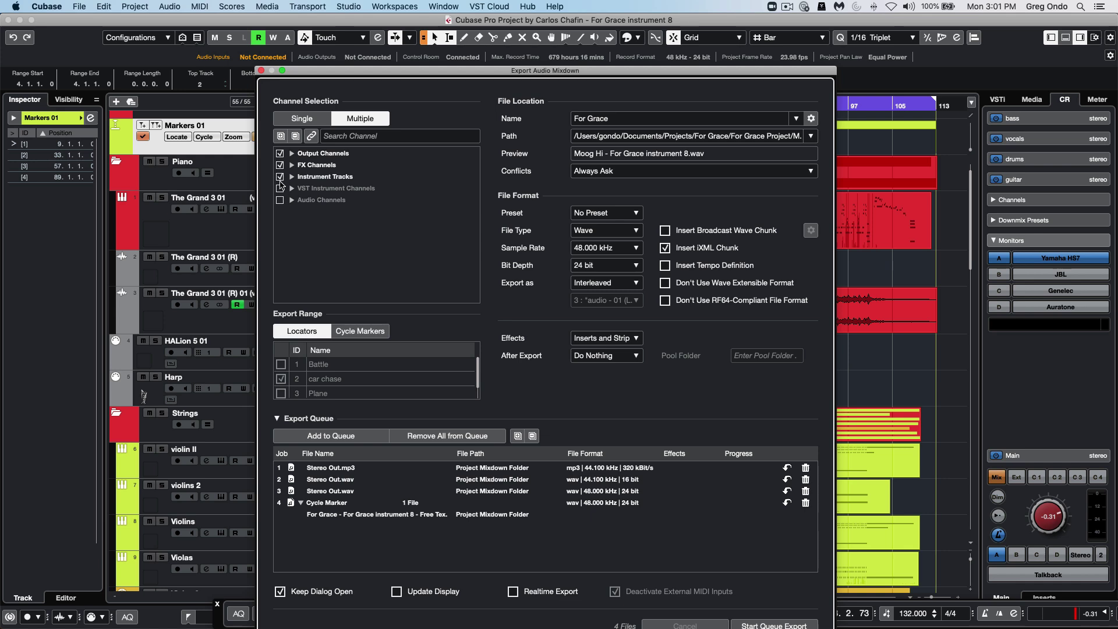
click(280, 189)
click(280, 202)
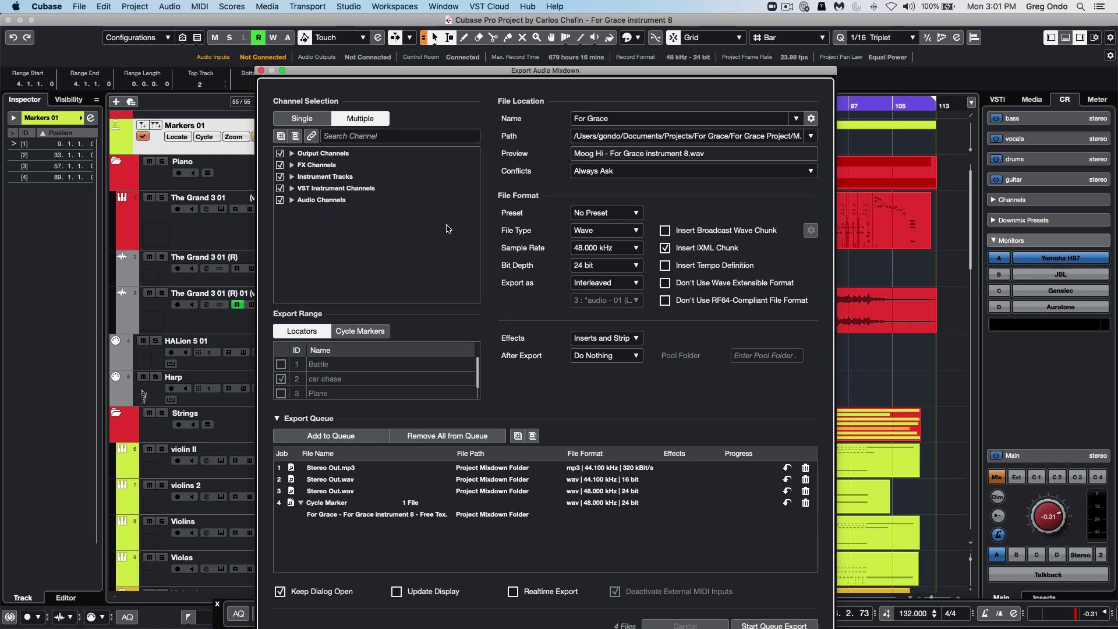
click(281, 137)
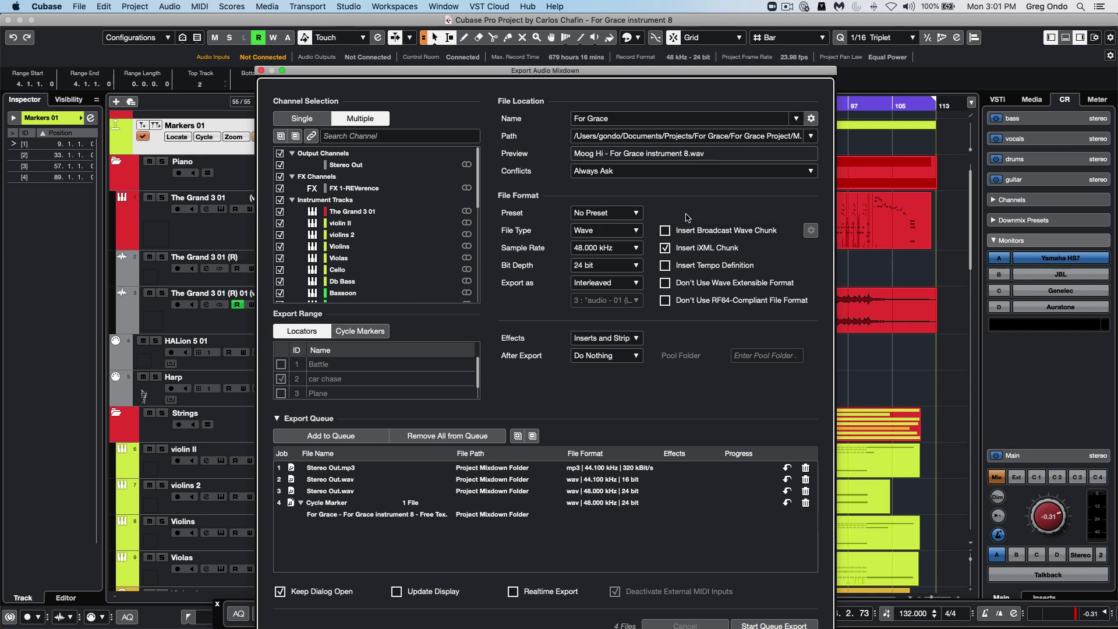
Set the channel-batch naming scheme to Channel Name, Project Name, then Free Text 'here'
click(812, 119)
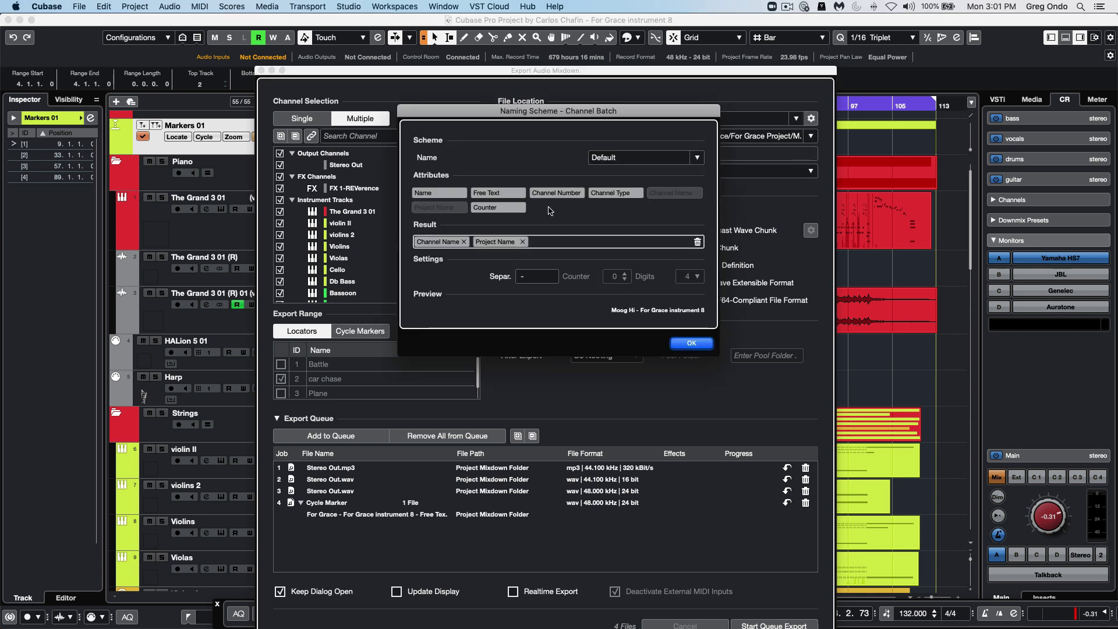
click(522, 241)
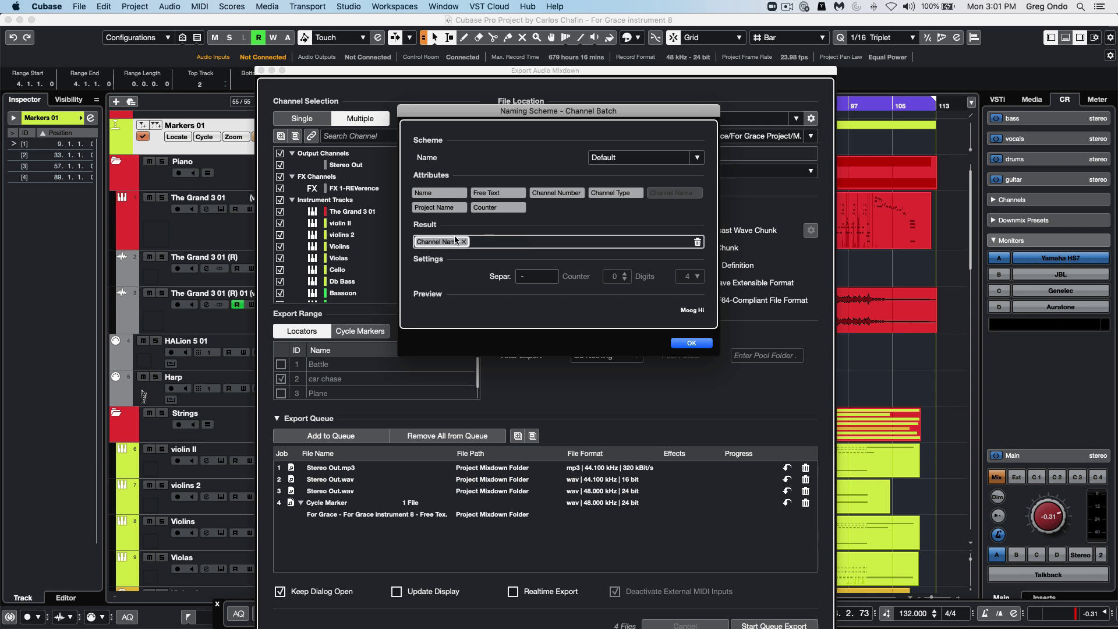
click(444, 209)
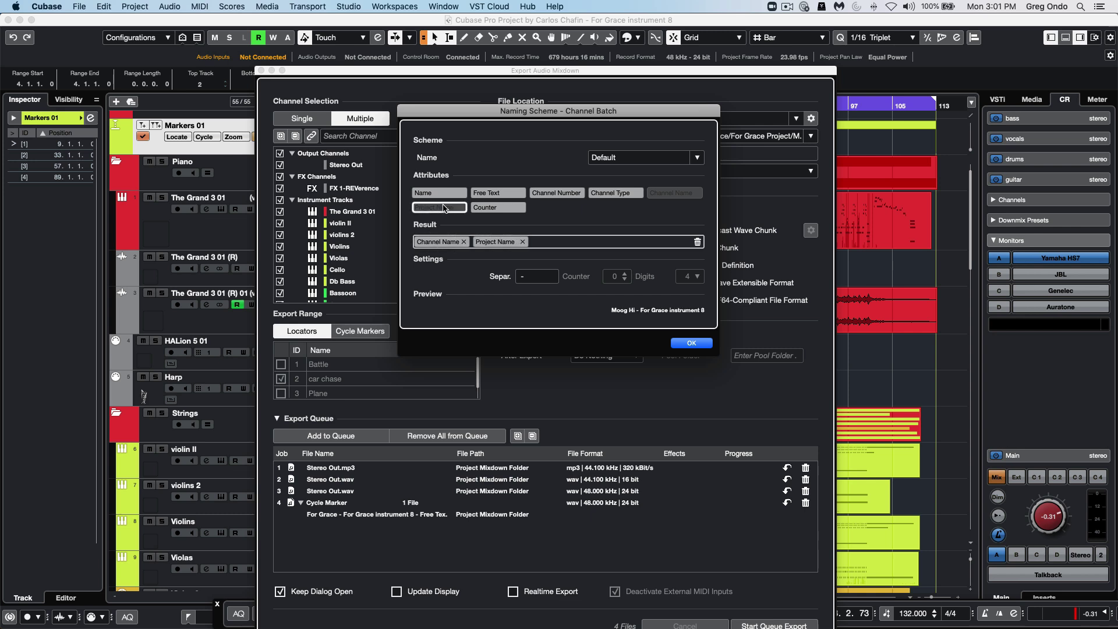
click(488, 194)
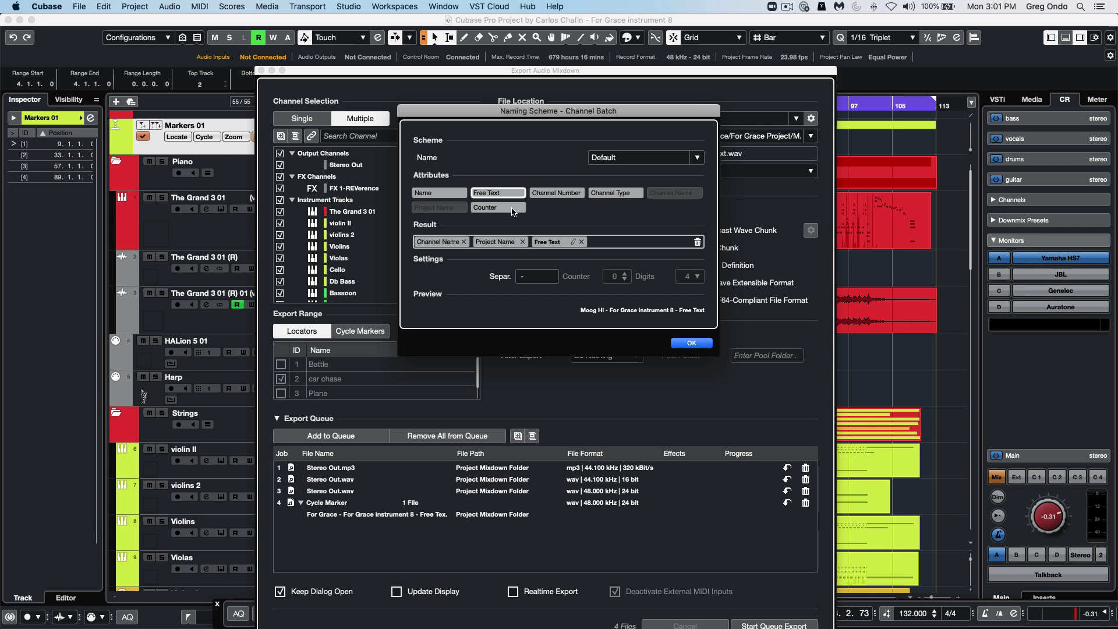
double_click(558, 243)
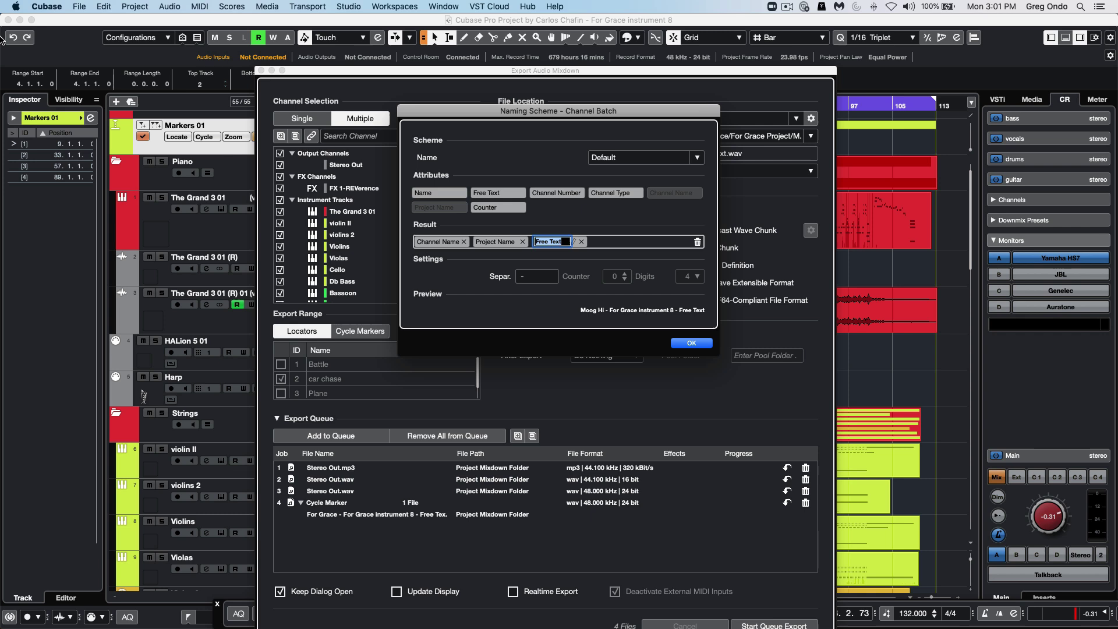
text(here)
key(Return)
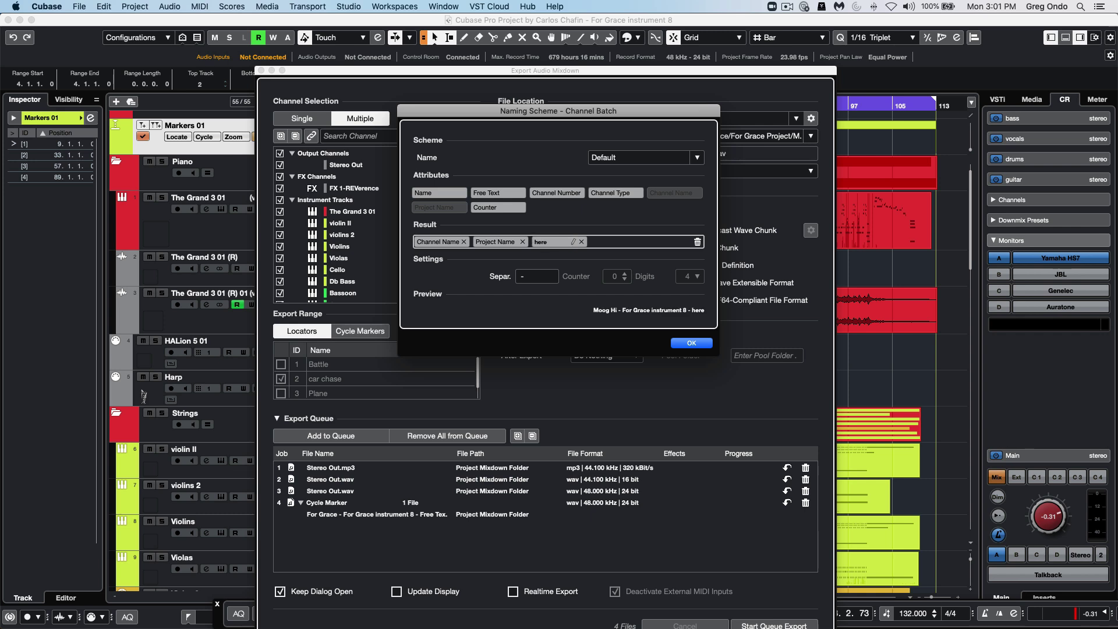
click(692, 343)
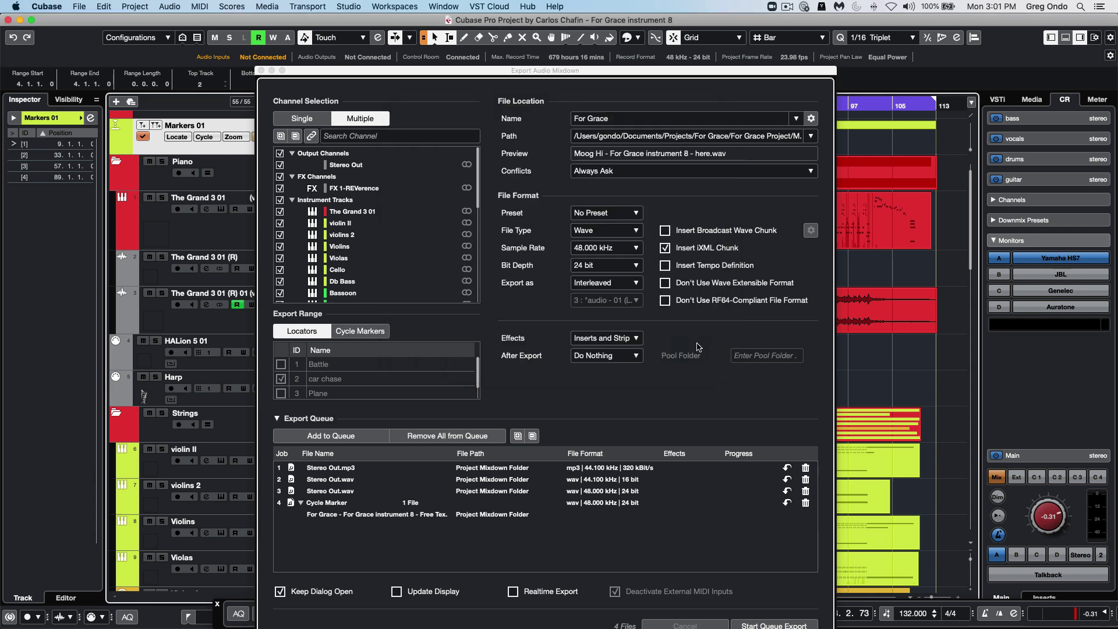
Set the export Path to the Project Mixdown Folder
click(811, 136)
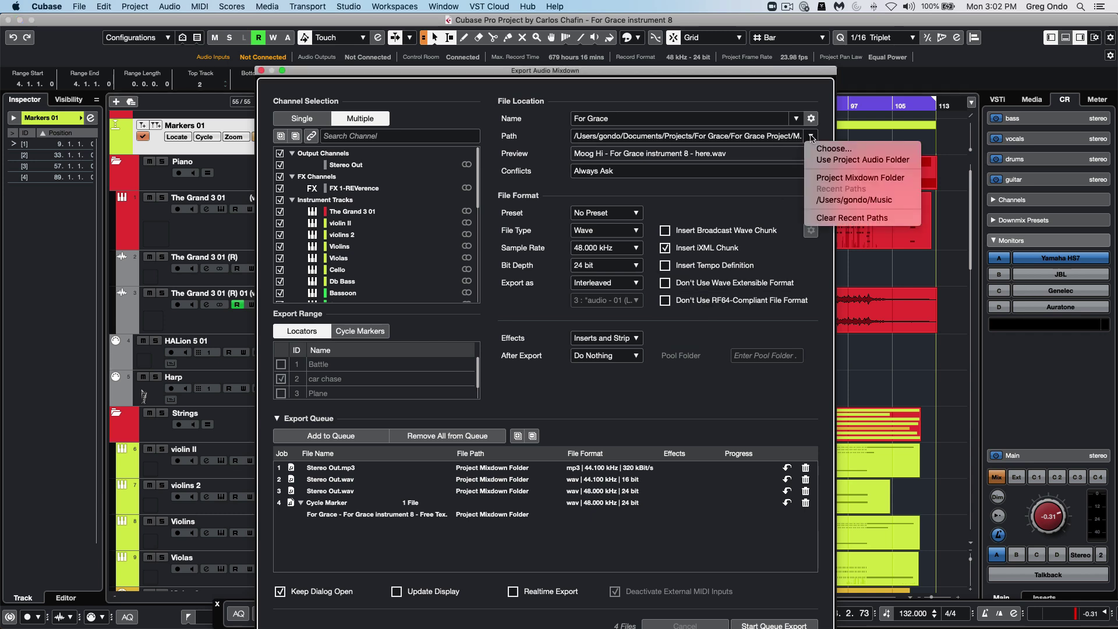
click(833, 178)
click(811, 136)
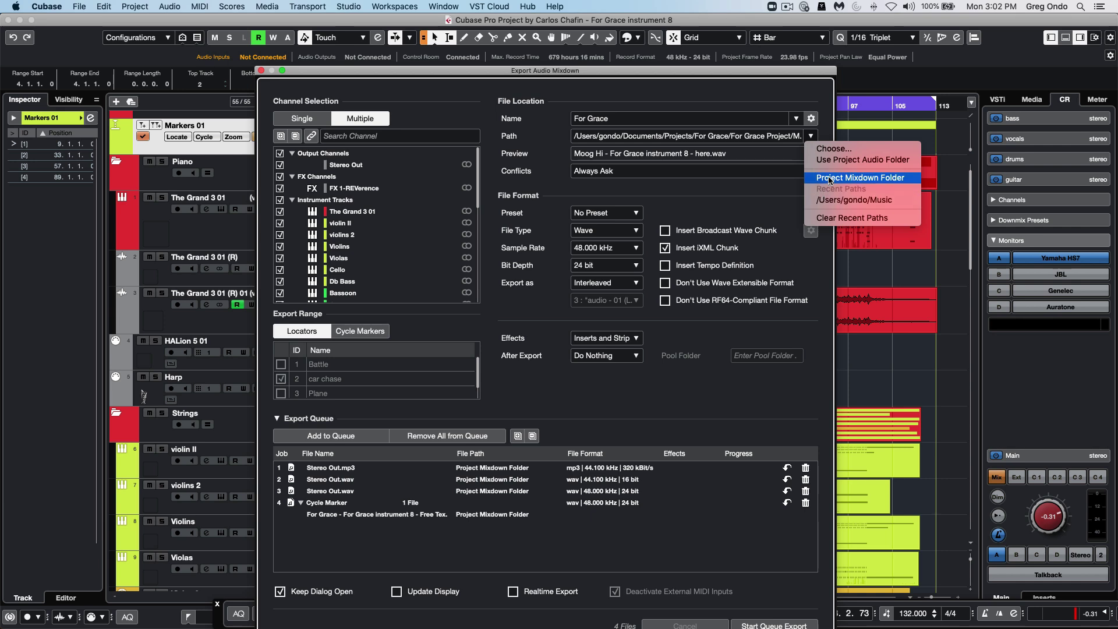
click(738, 207)
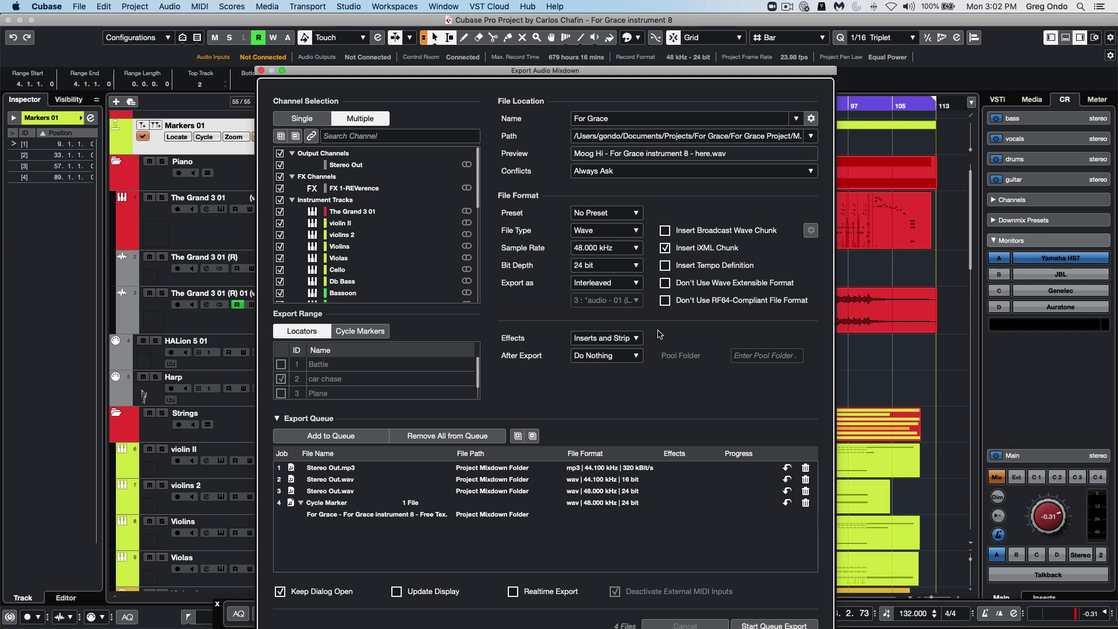
Queue a 29-file Channel Batch job with Effects set to Disabled (DRY)
click(637, 339)
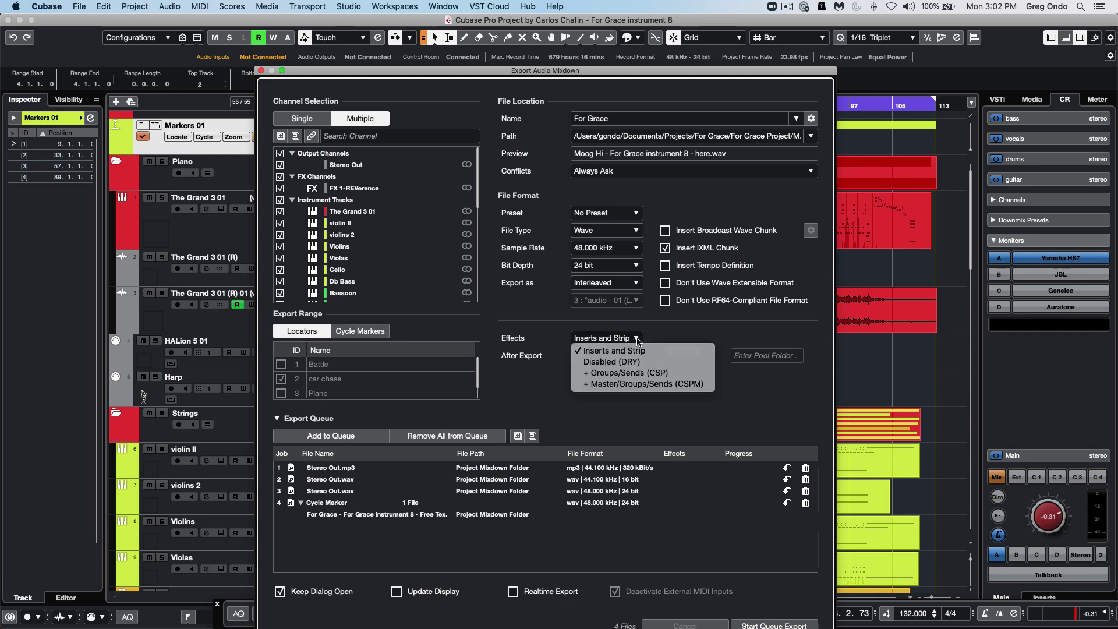
click(637, 362)
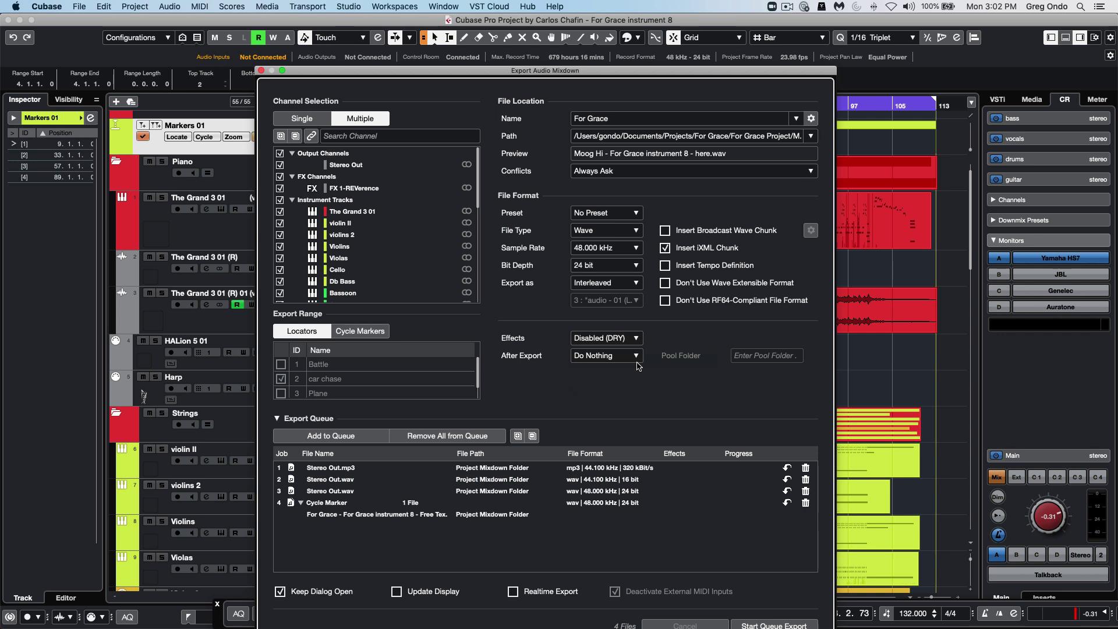
click(359, 439)
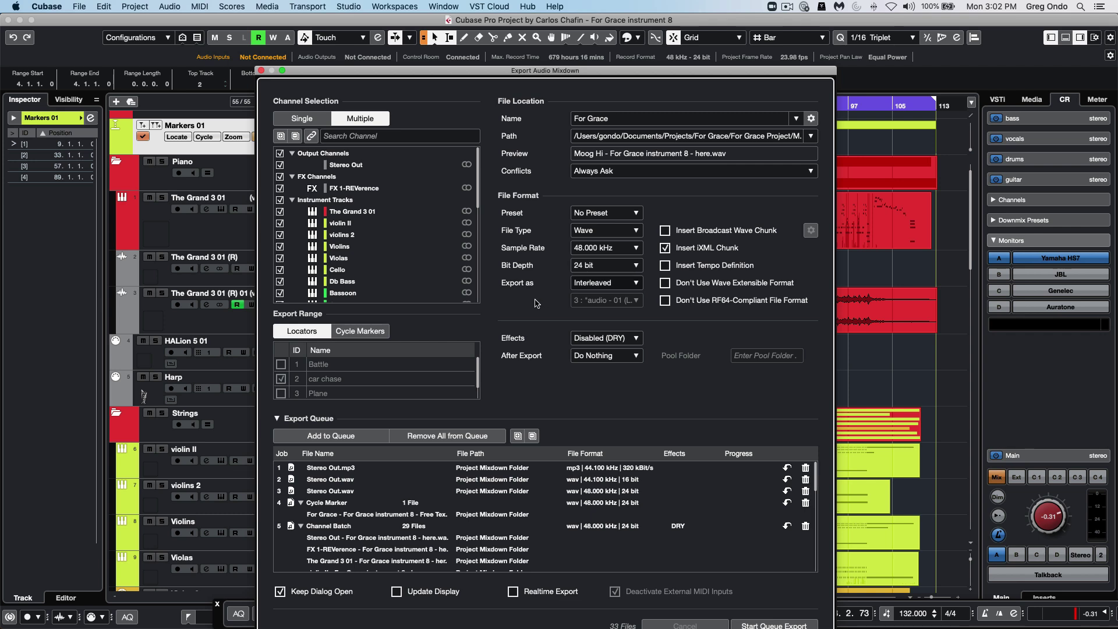
click(616, 338)
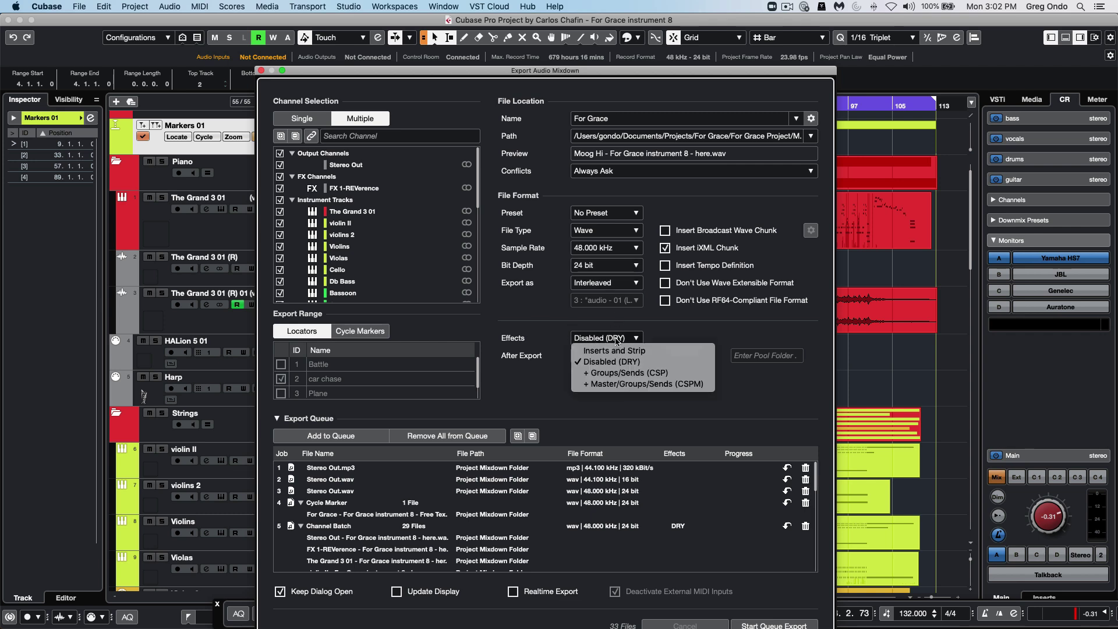
Switch Effects to + Groups/Sends (CSP) and collapse the cycle-marker, job 5 and job 6 file lists
click(628, 373)
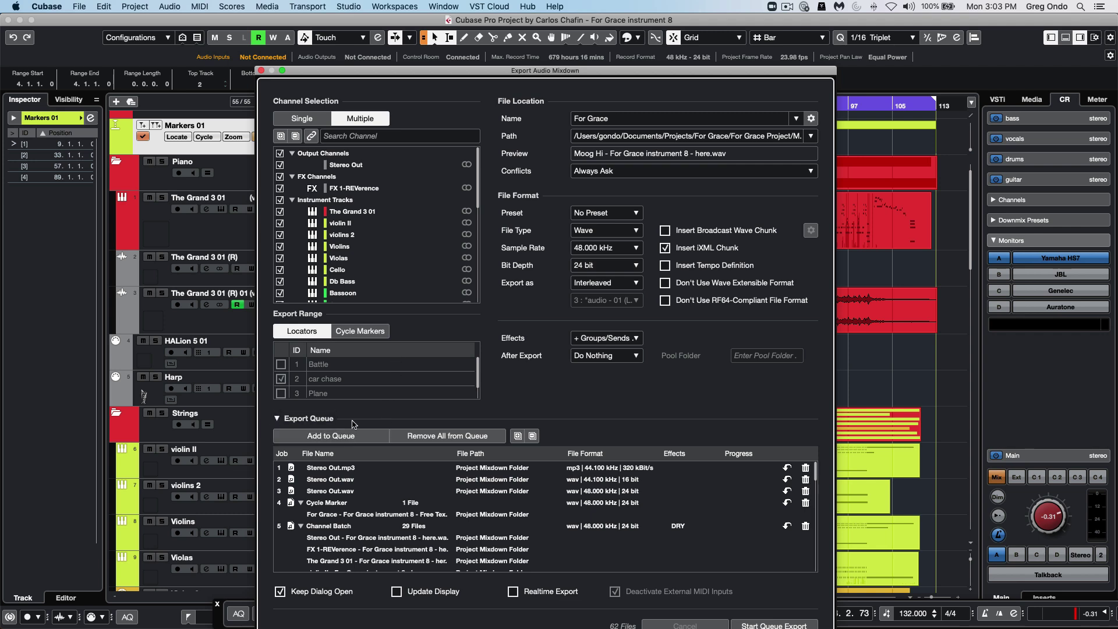
click(301, 503)
click(301, 514)
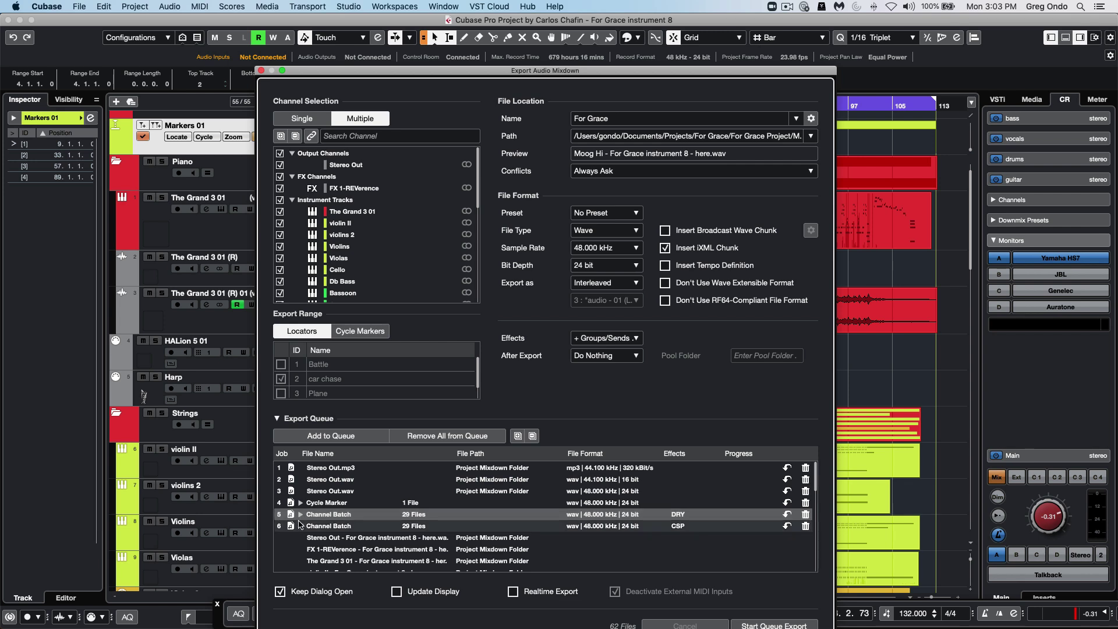
click(301, 526)
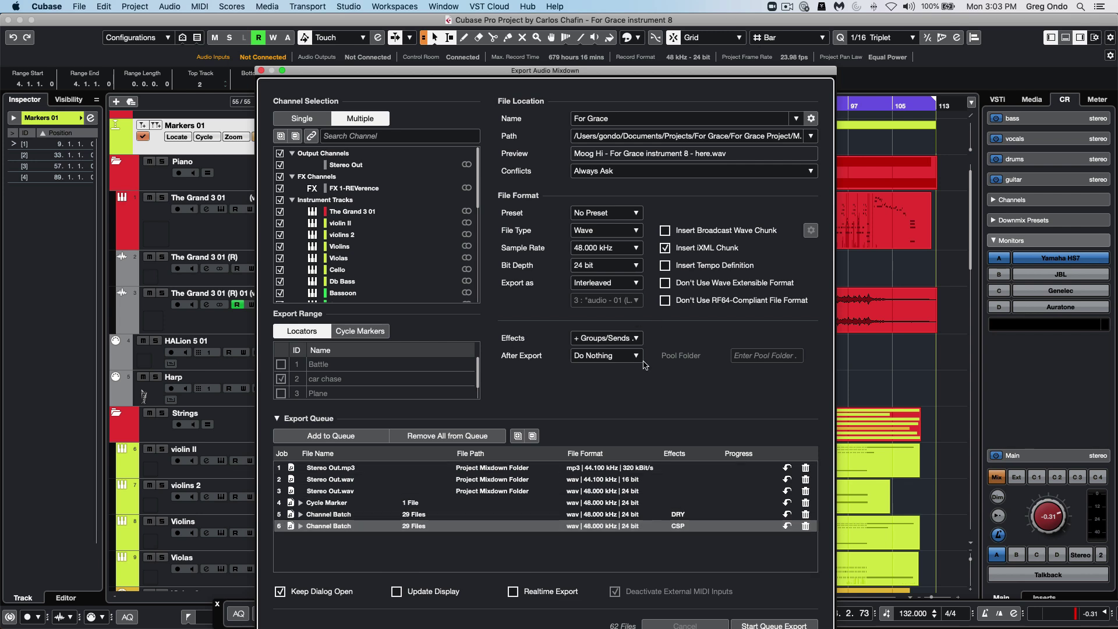
Queue a 29-file Channel Batch job with + Master/Groups/Sends (CSPM) effects
click(622, 339)
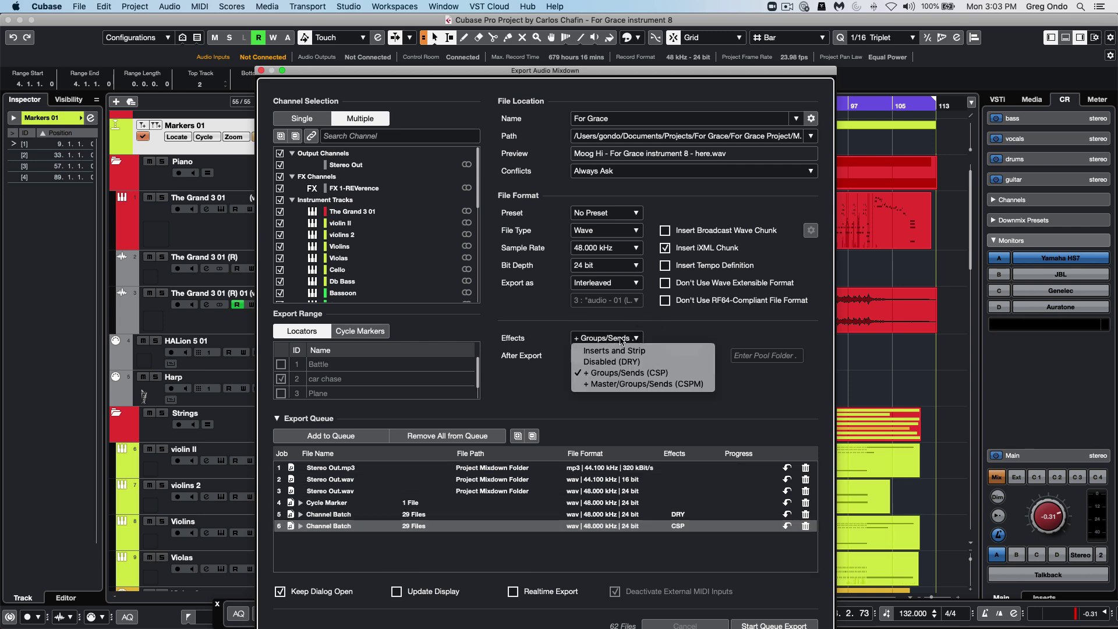
click(622, 384)
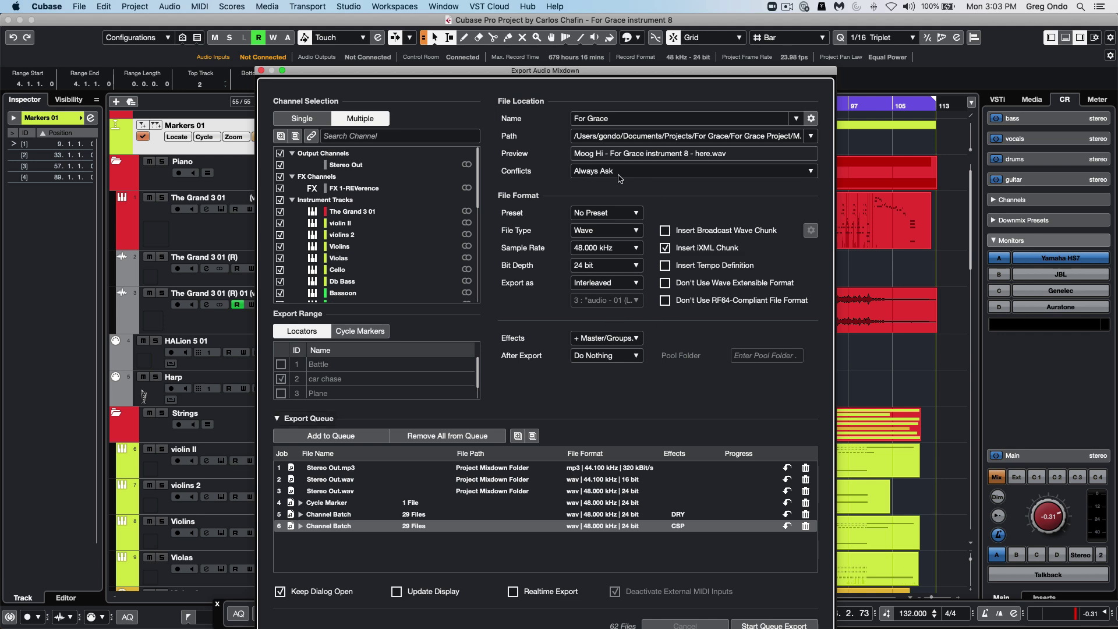
click(330, 436)
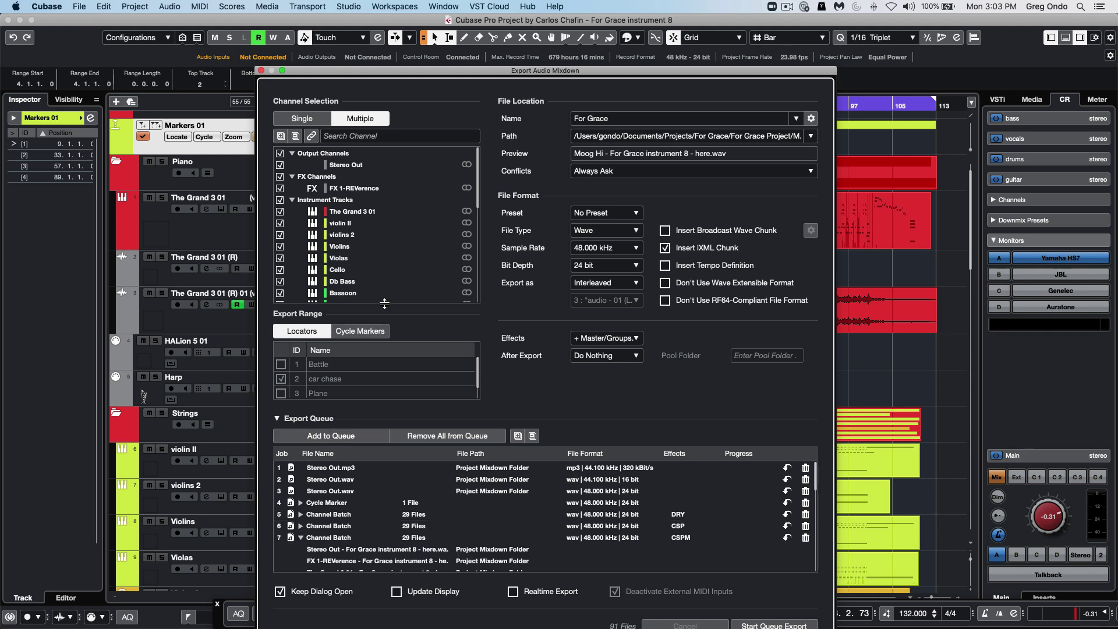
Drag the Export Audio Mixdown dialog to the right to uncover the project's track lanes
drag(459, 75, 690, 78)
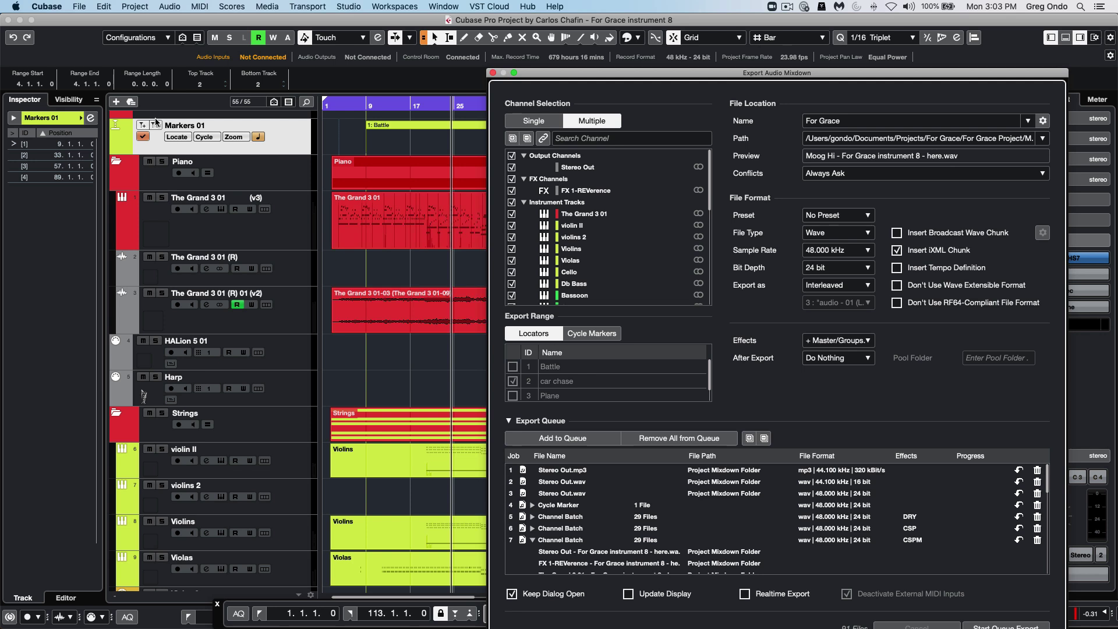
Apply the Project Logical Editor preset 'Select Tracks with Events', then close the editor
click(139, 7)
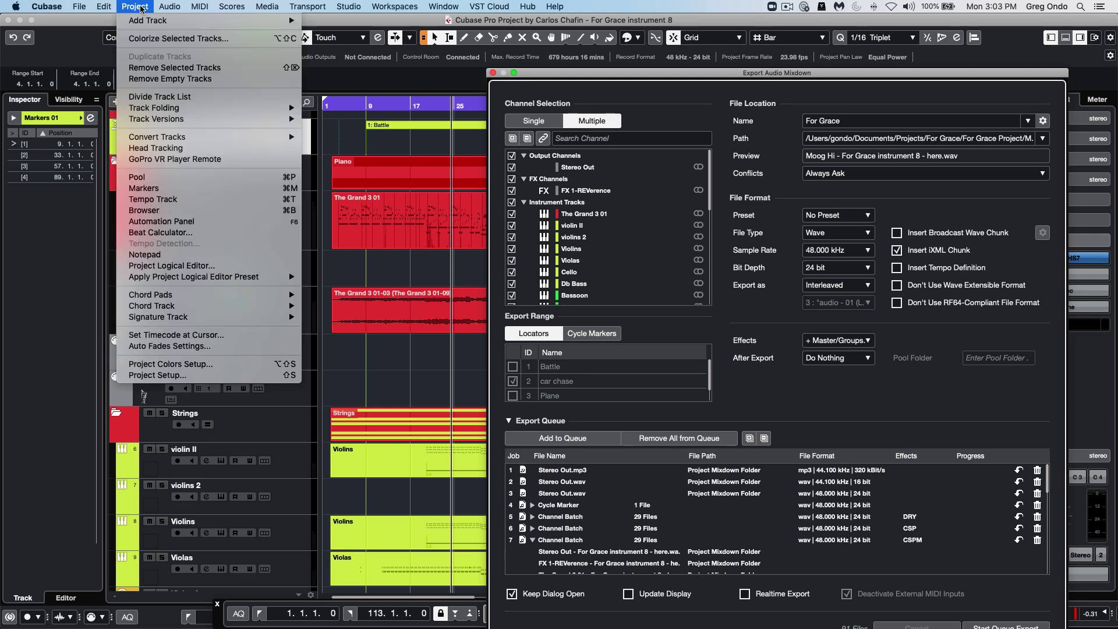
click(169, 266)
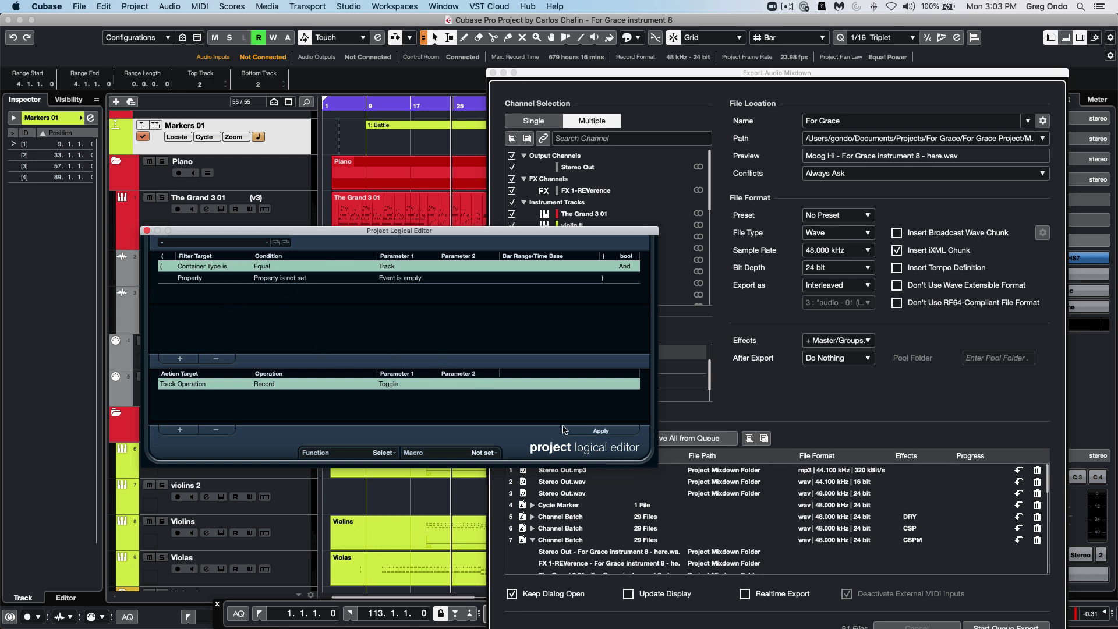
click(253, 243)
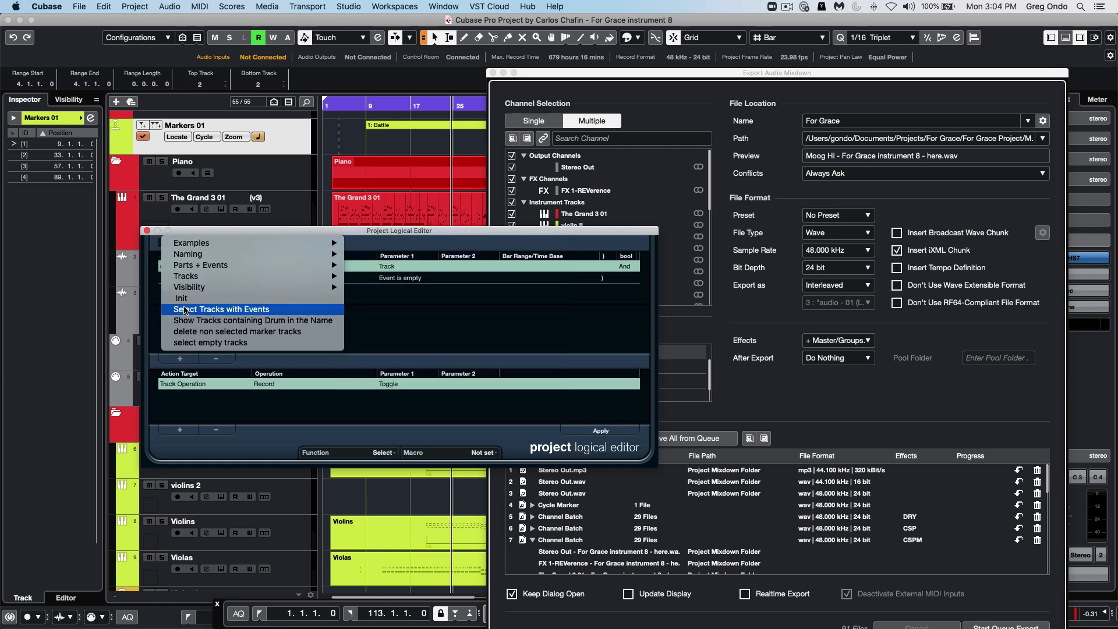
click(184, 309)
click(594, 433)
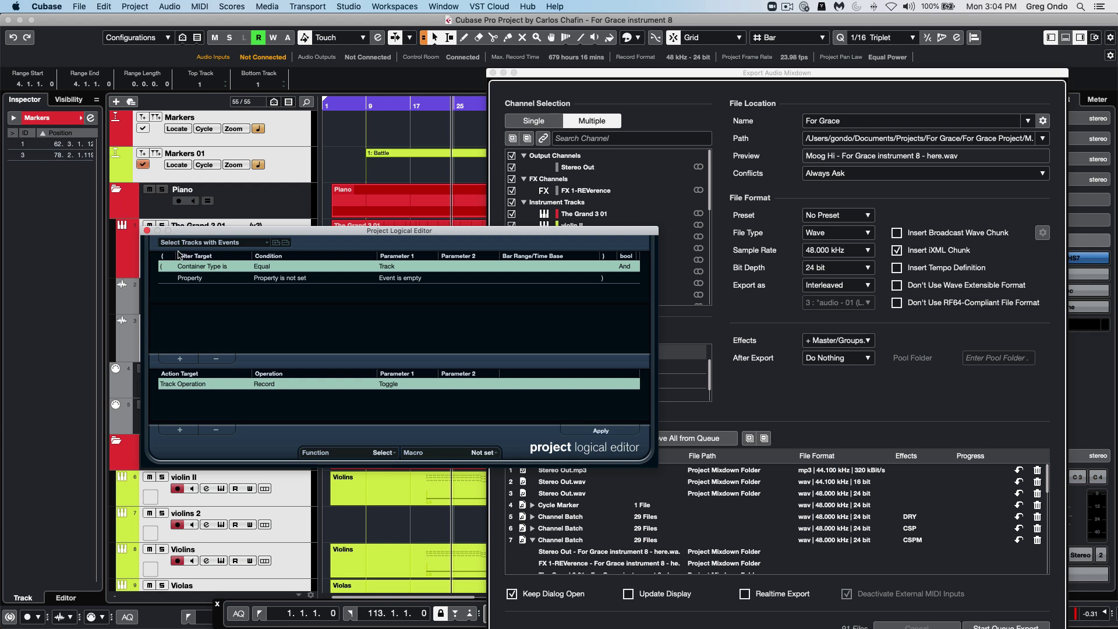
click(147, 230)
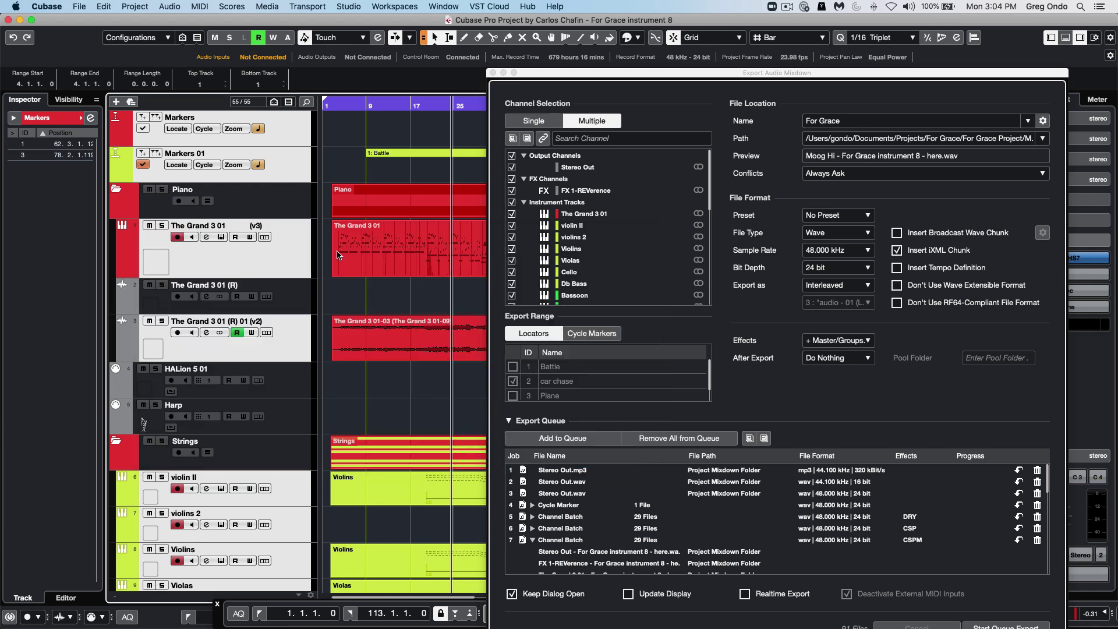
Link export channels to the track selection and queue it as a Channel Batch job (110 files)
click(396, 339)
click(547, 139)
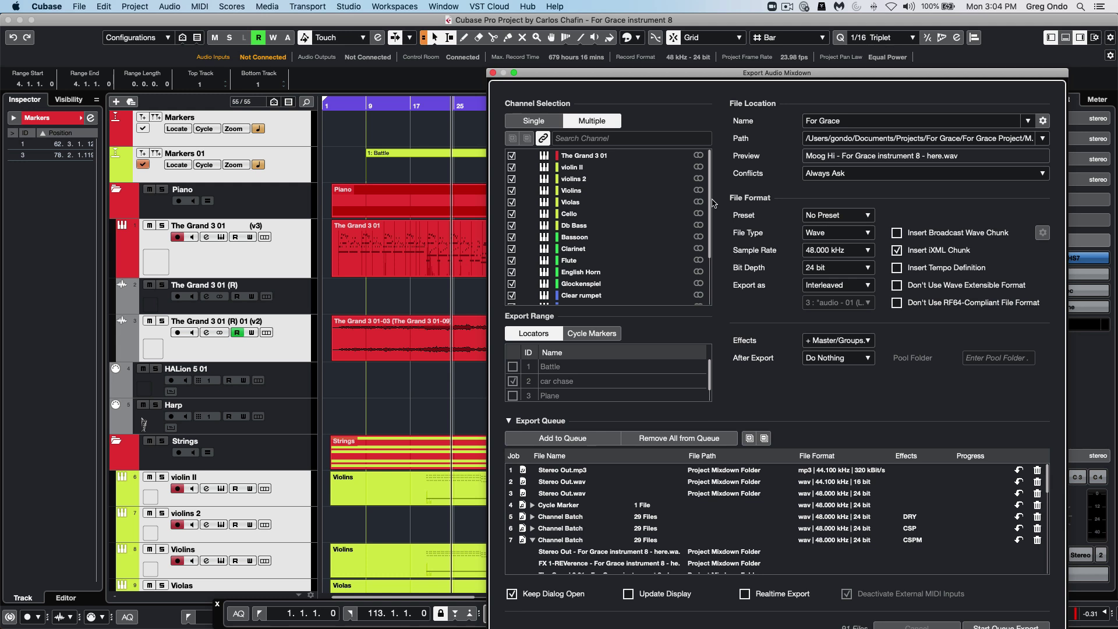
click(554, 441)
Move the export dialog back over the project and collapse jobs 7 and 8 in the queue
drag(590, 75, 425, 27)
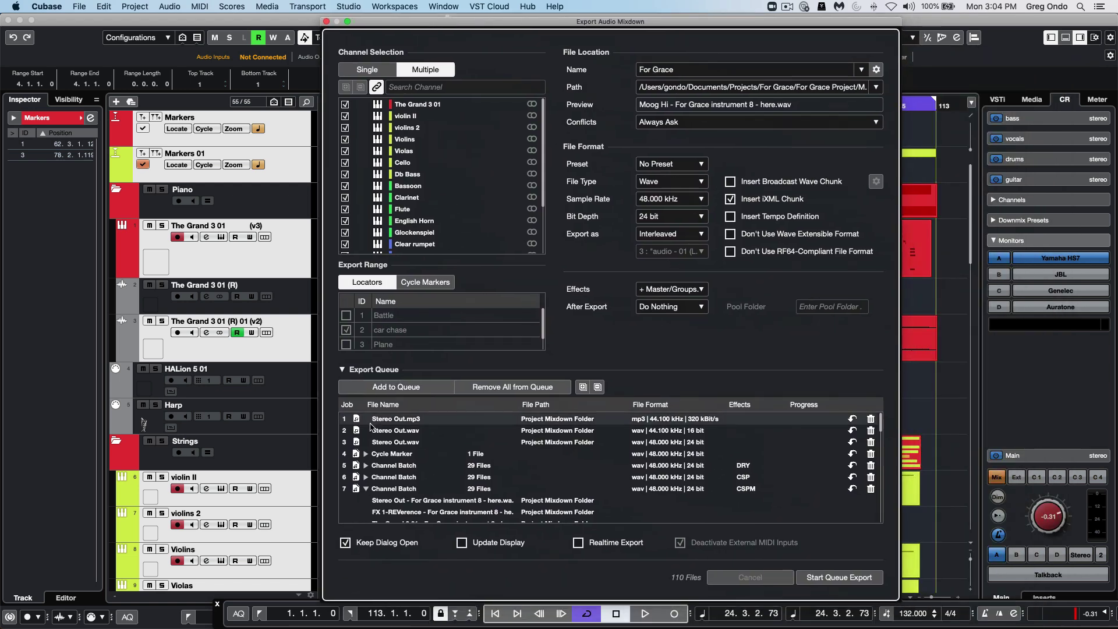
click(366, 490)
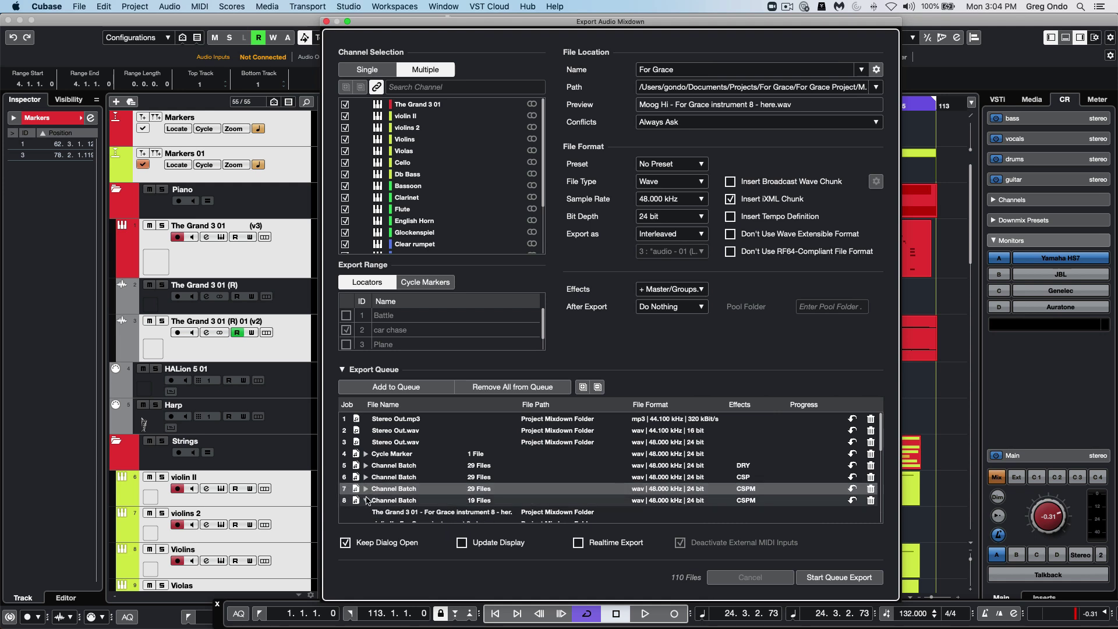
click(366, 501)
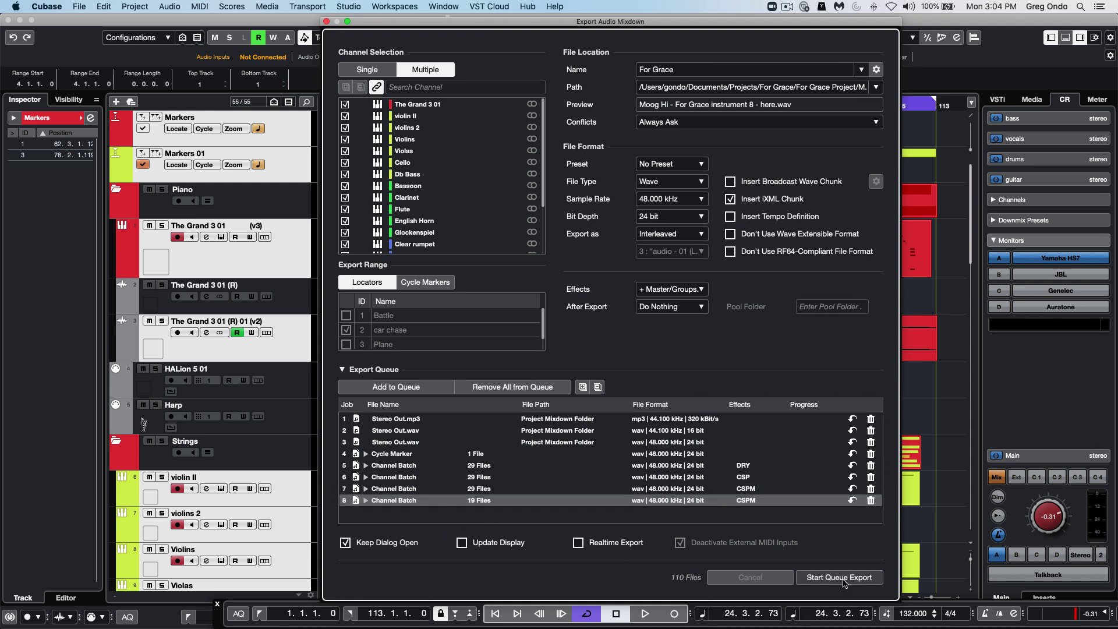